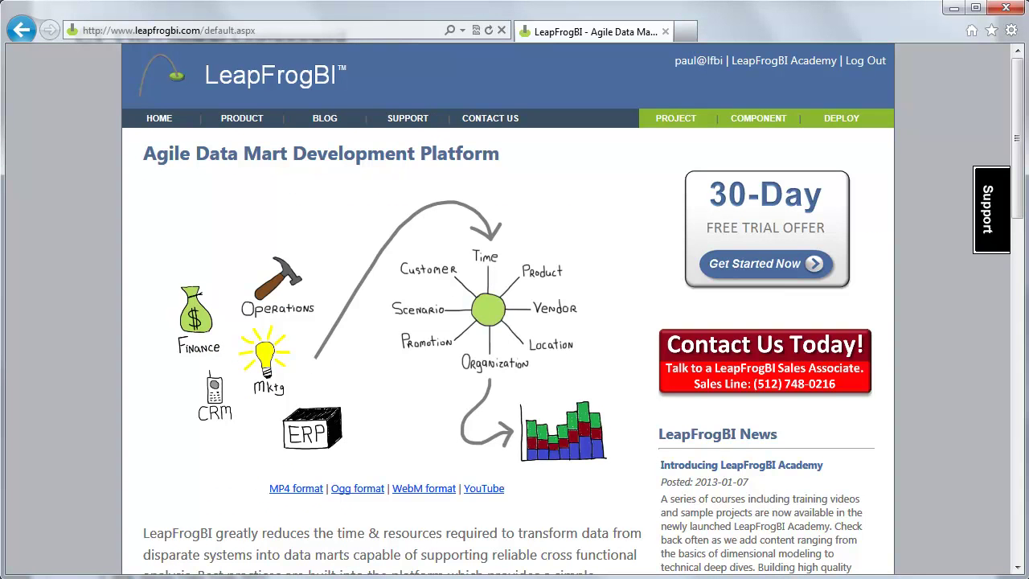
Start creating a new Stage component to open its list of available templates
mouse_move(184, 273)
mouse_move(747, 122)
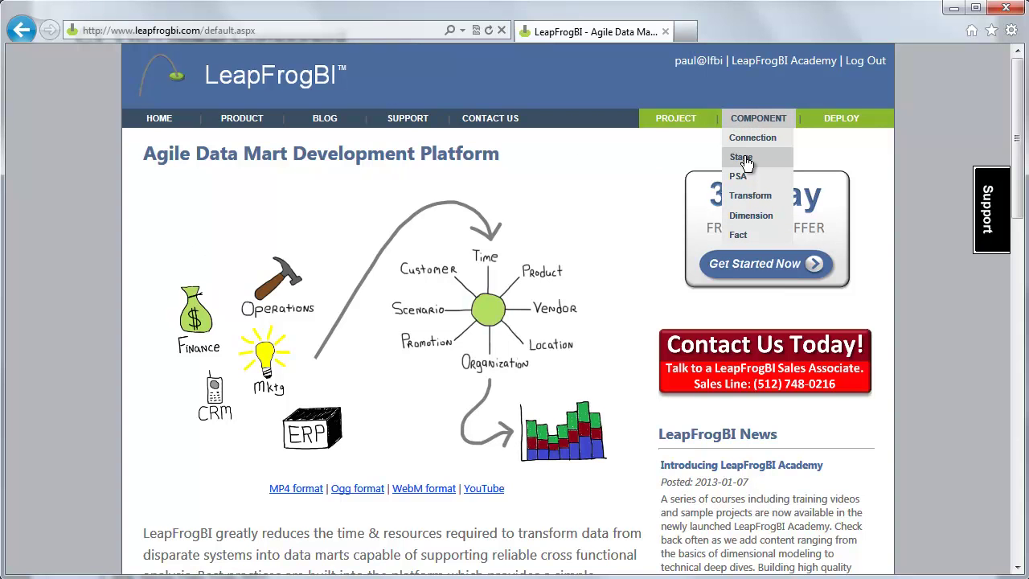
left_click(743, 158)
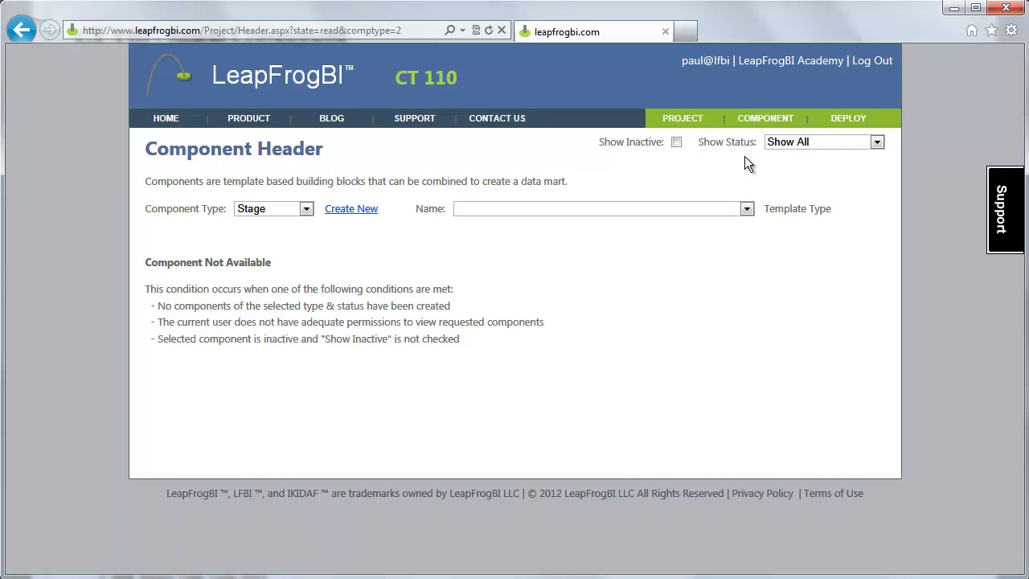
left_click(354, 211)
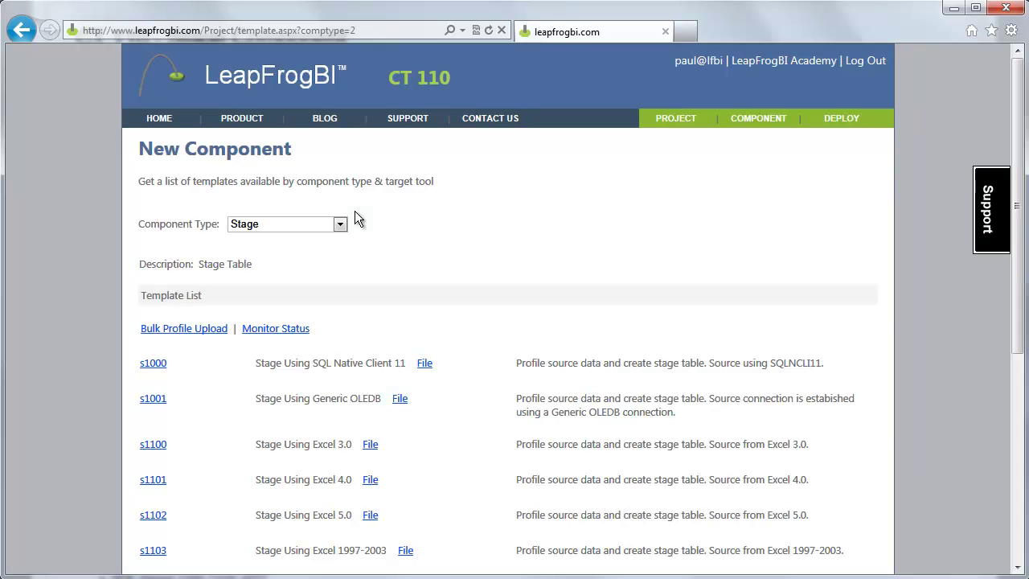
Examine the stage template list, from s1000 Stage Using SQL Native Client 11 through s9600 Multiple File Stage
left_click_drag(1017, 104, 1017, 237)
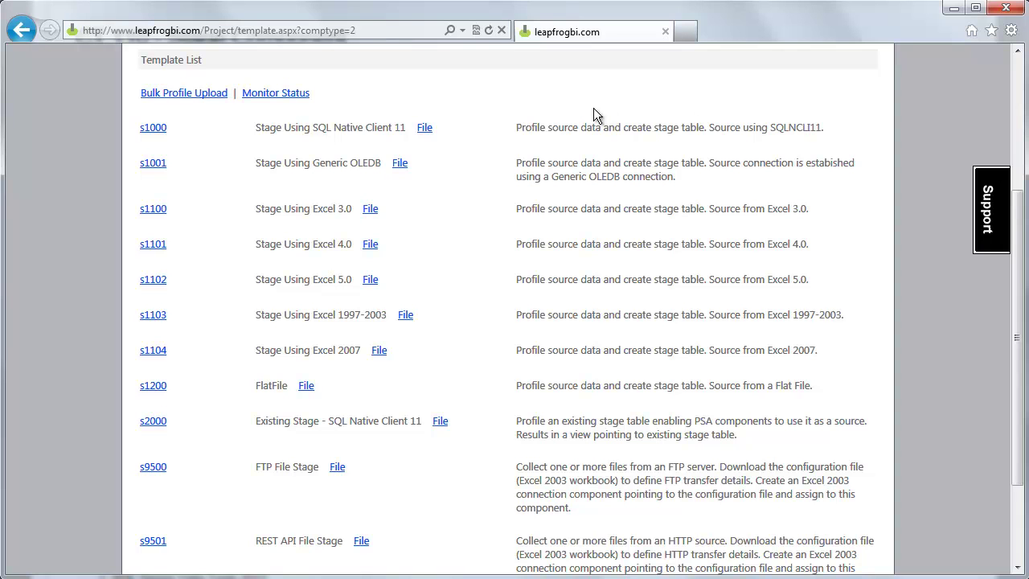
left_click_drag(257, 129, 400, 128)
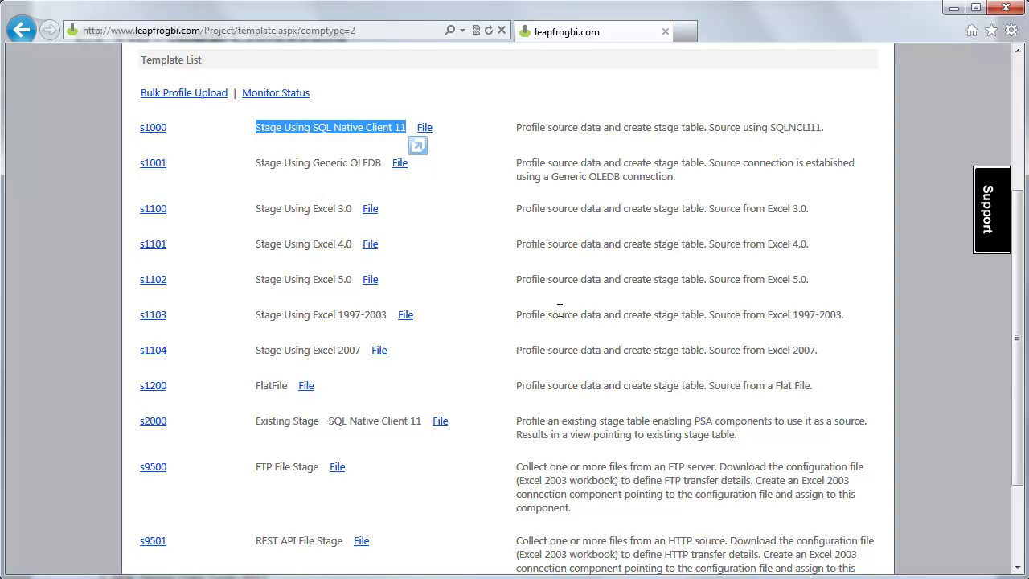
scroll(560, 311, "down", 1)
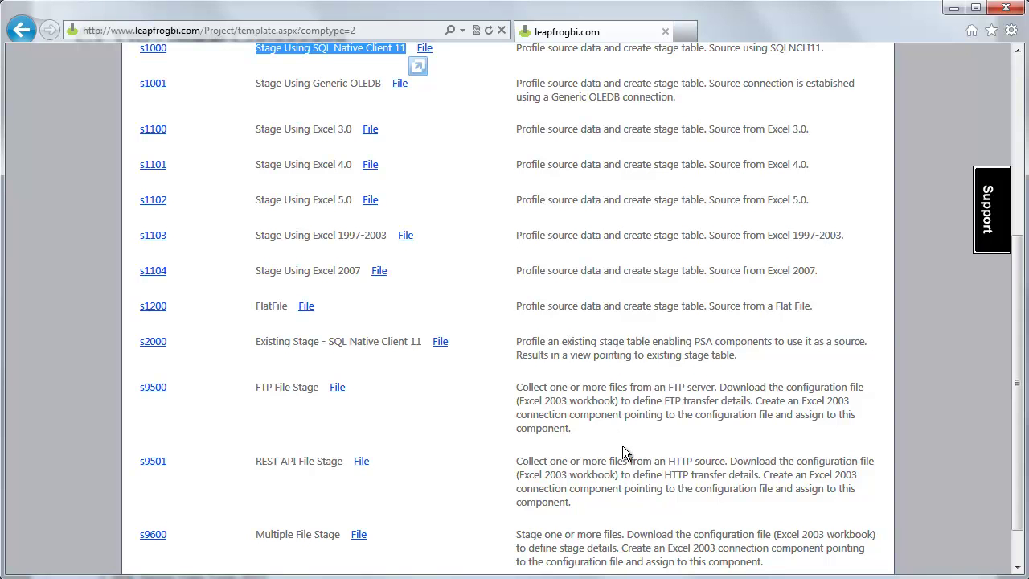
scroll(625, 444, "down", 1)
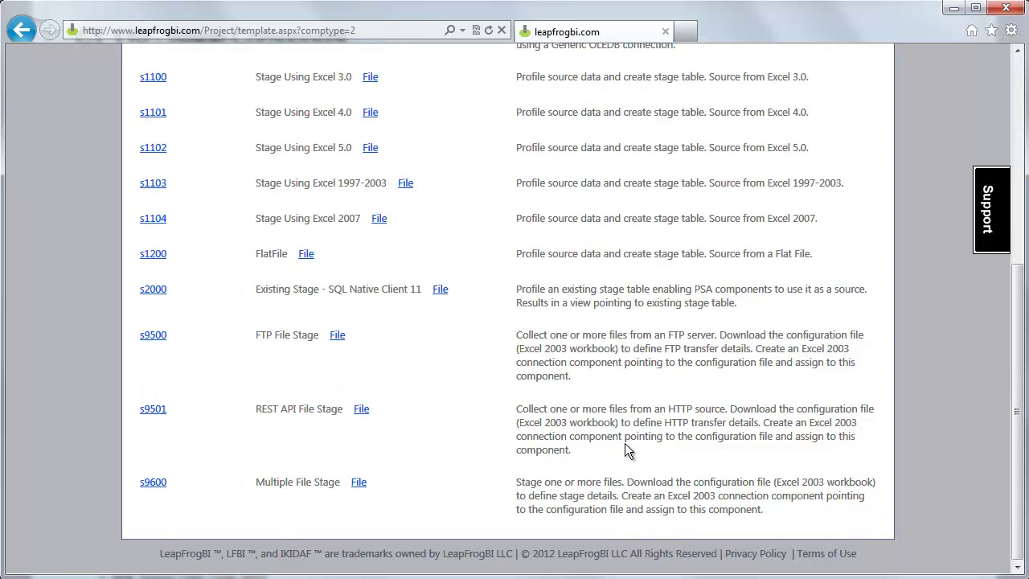
scroll(687, 372, "up", 5)
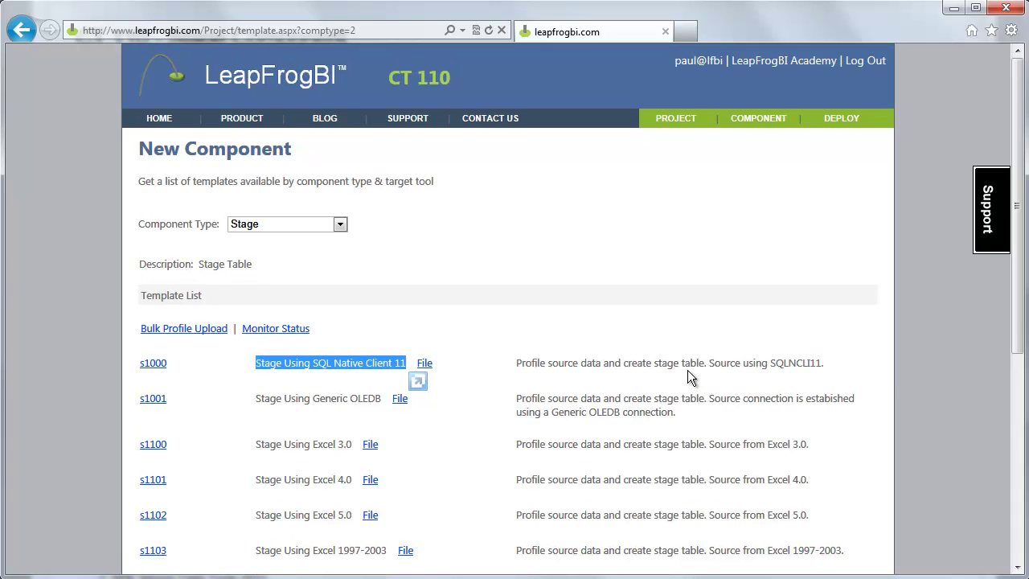
left_click(687, 370)
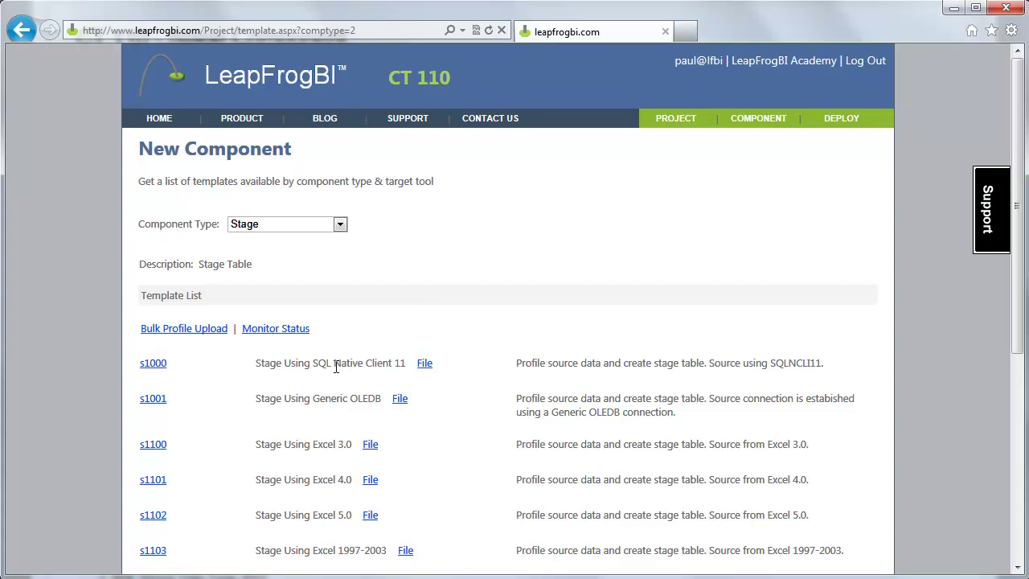
Save the s1000 Stage Using SQL Native Client 11 template file to the Desktop as SS2012_s1000.dtsx
left_click(422, 366)
right_click(419, 366)
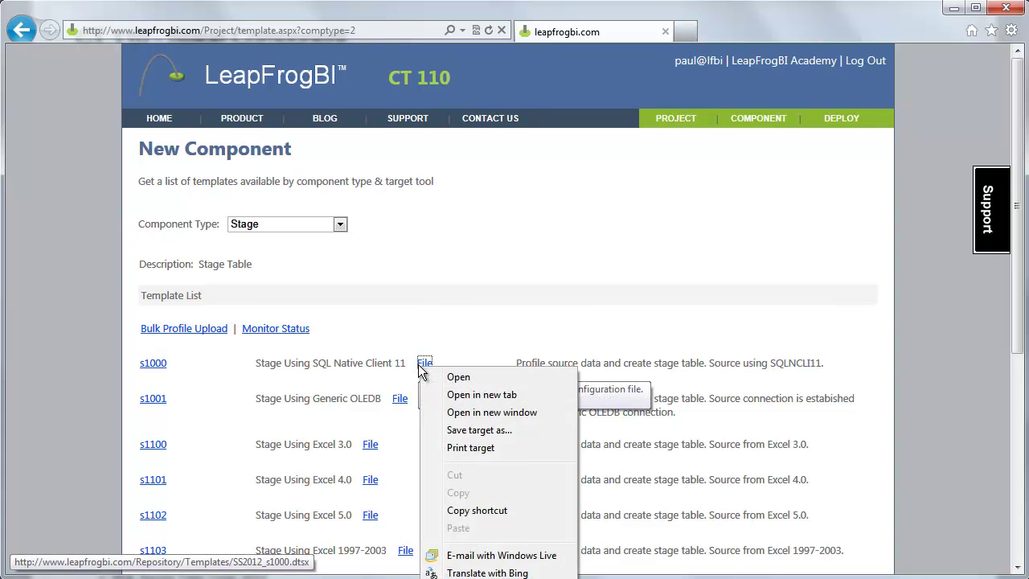
left_click(475, 431)
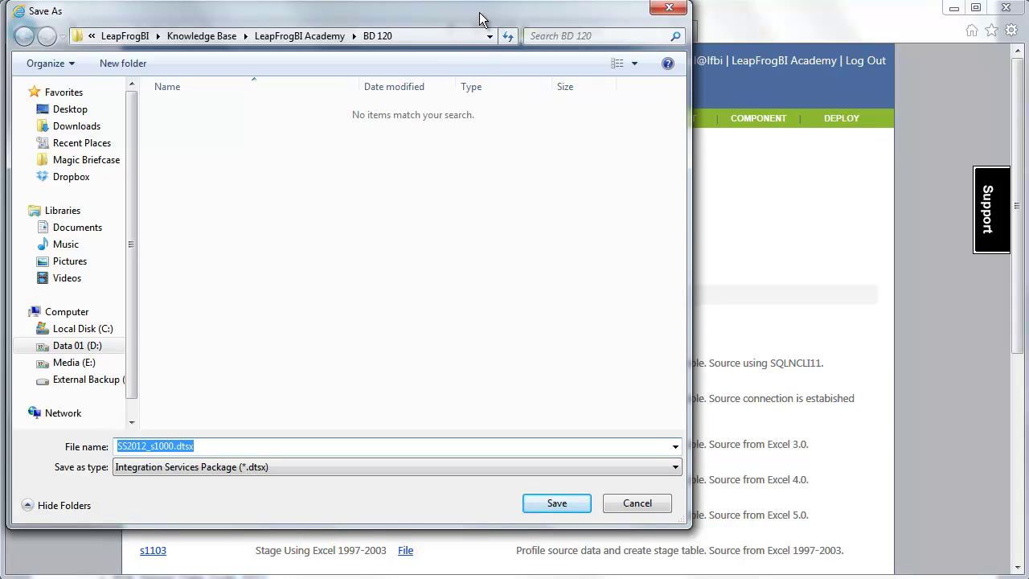
left_click_drag(481, 19, 605, 35)
left_click(215, 133)
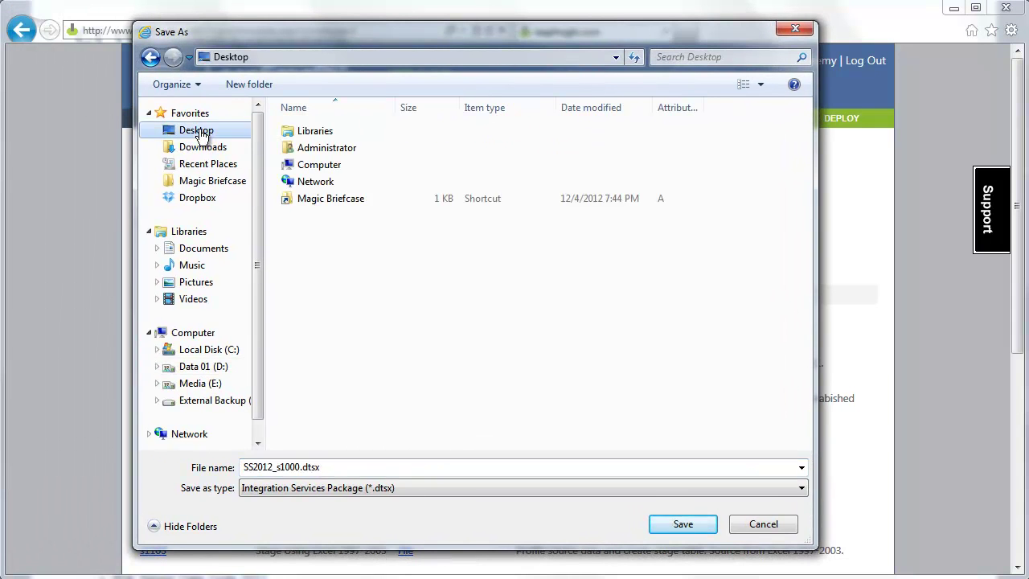
double_click(282, 467)
left_click(367, 467)
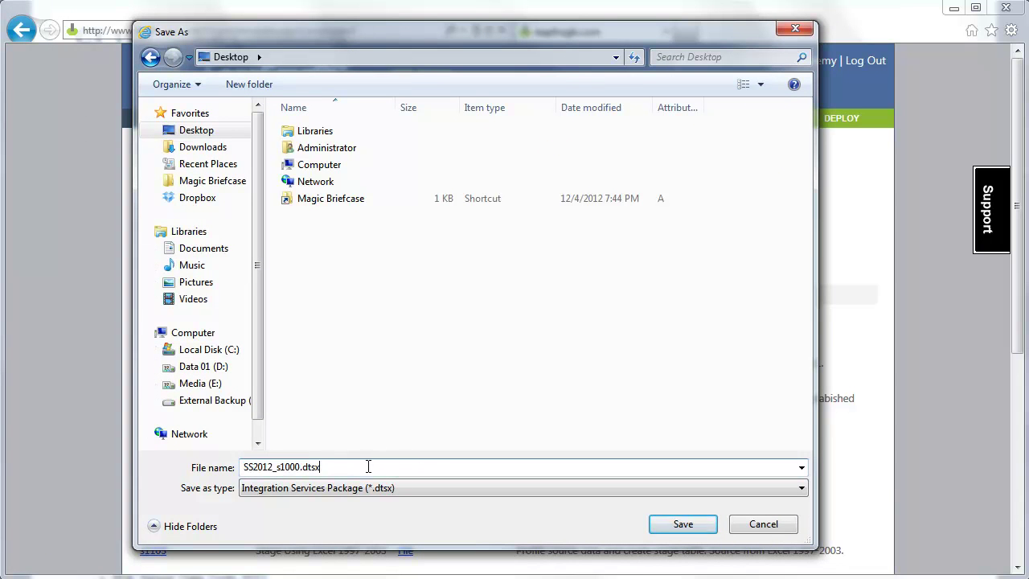
left_click(683, 525)
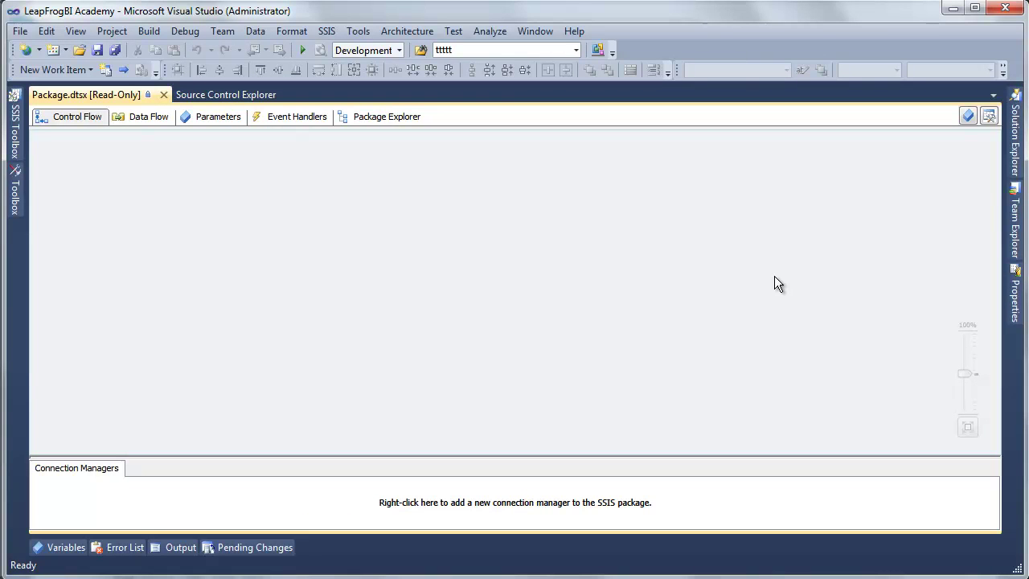
In Visual Studio, add the existing package SS2012_s1000.dtsx from the Desktop to the CT 100 project's SSIS packages and open it
left_click(1015, 137)
right_click(822, 190)
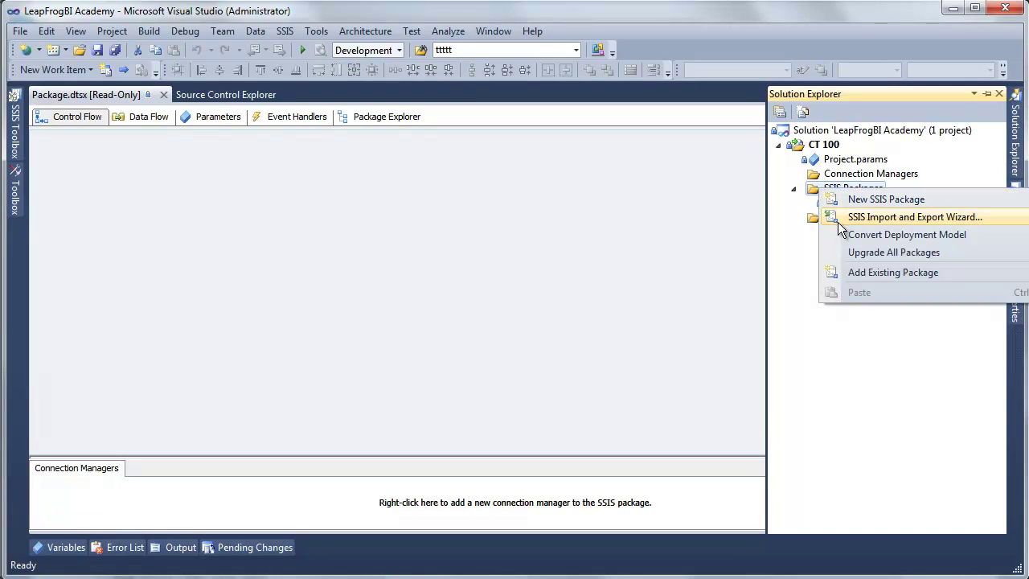
left_click(845, 274)
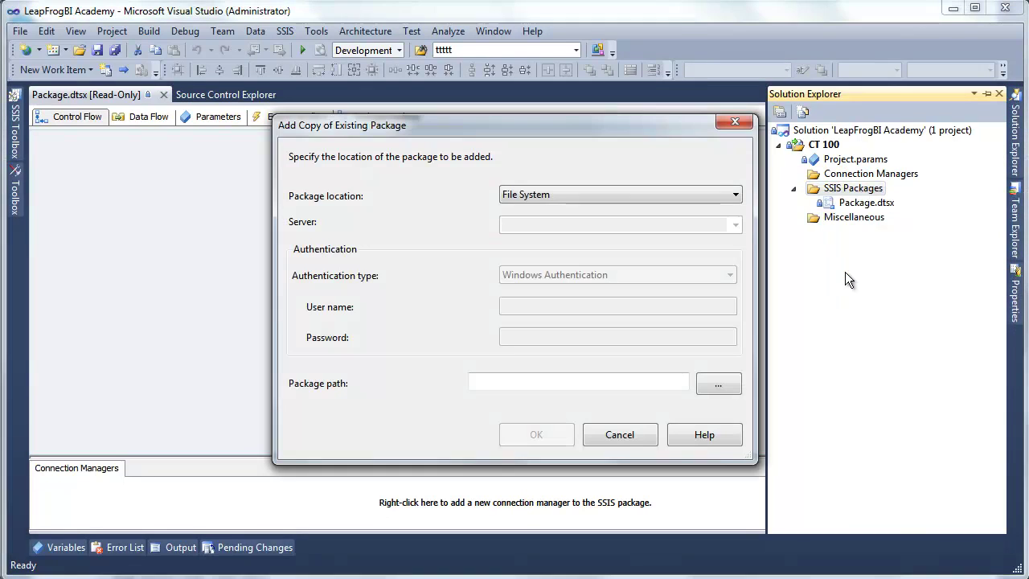
left_click(711, 383)
left_click(452, 335)
double_click(452, 335)
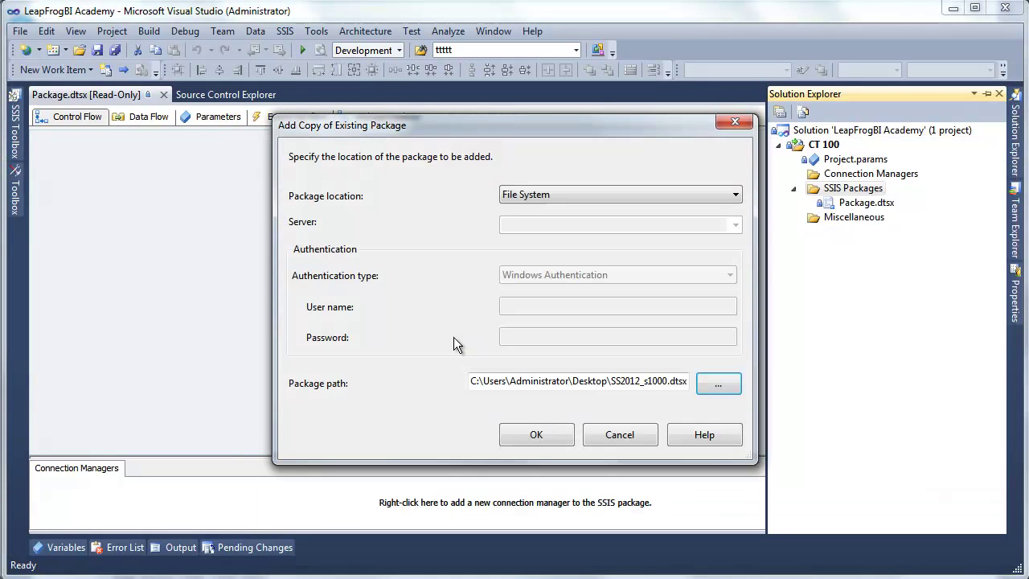
left_click(538, 435)
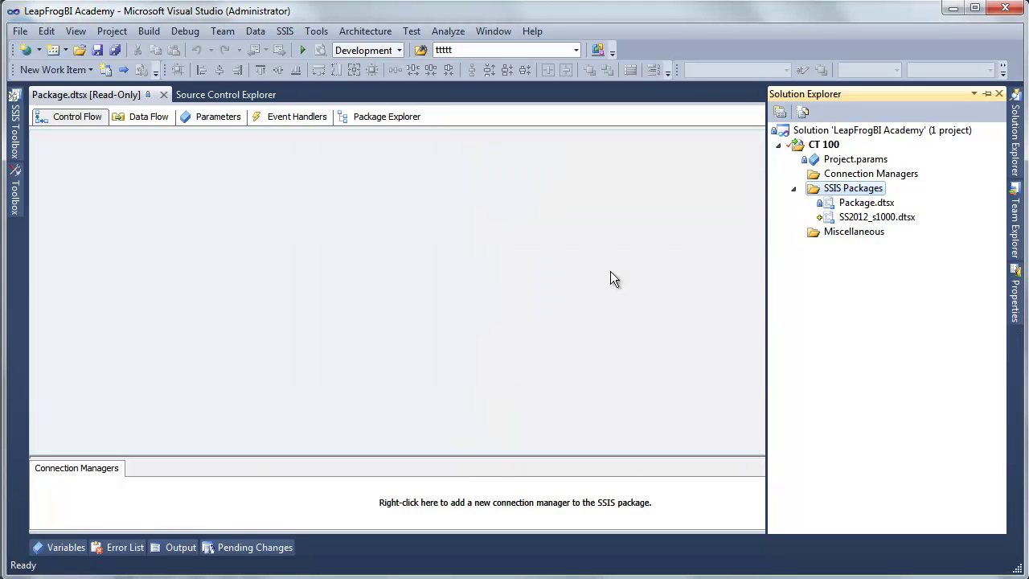
left_click(863, 225)
double_click(861, 219)
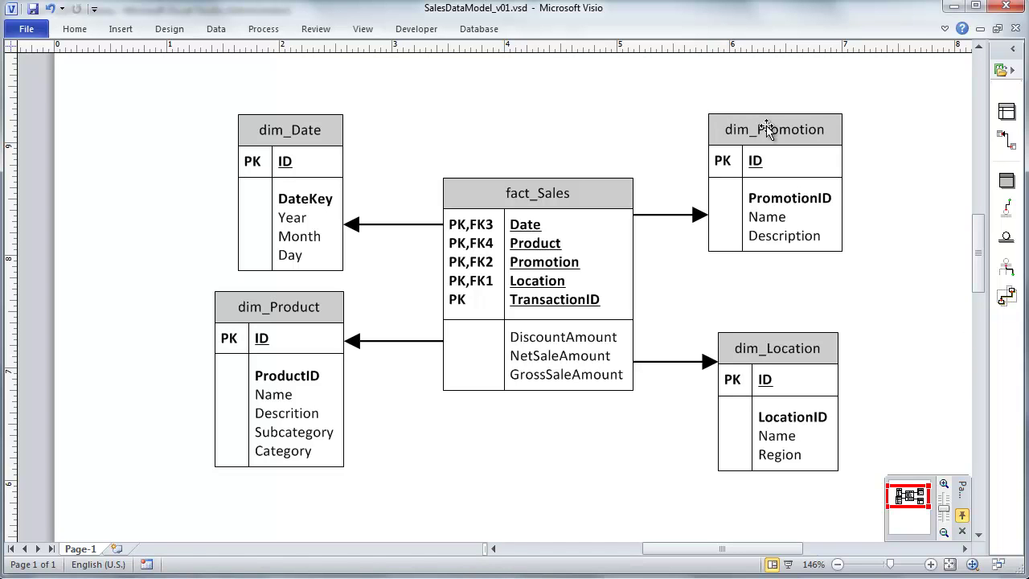
In Visio, display the SalesDFD dim_Promotion page and examine the SpecialOffer Profile shape's data, including its Custom 1 field
left_click(829, 135)
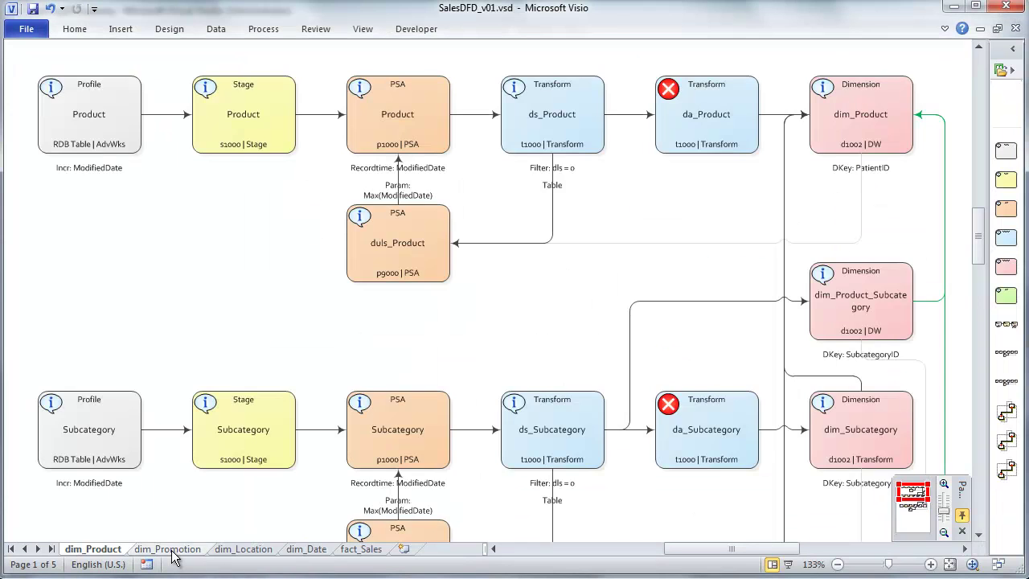
left_click(169, 549)
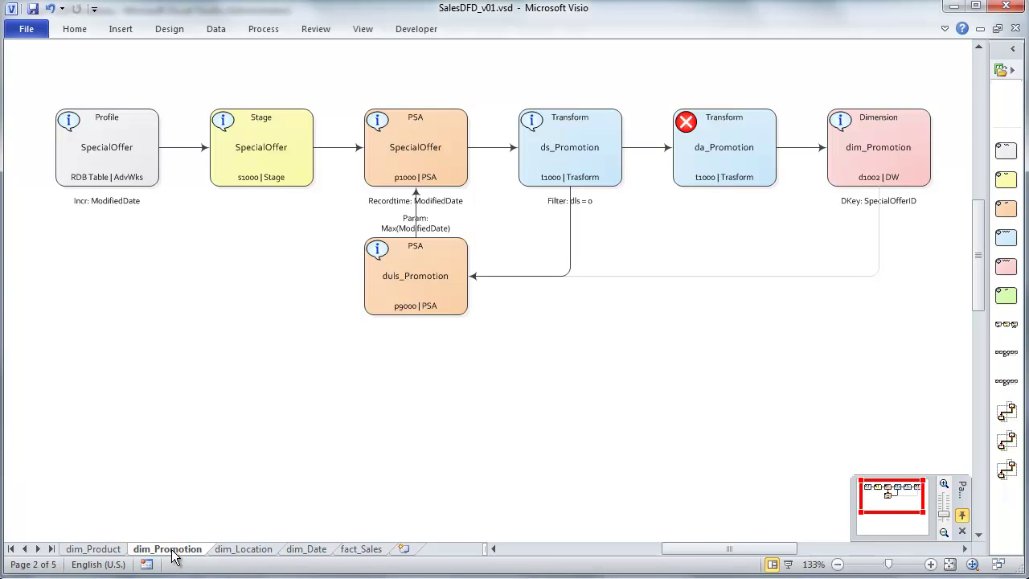
left_click(119, 135)
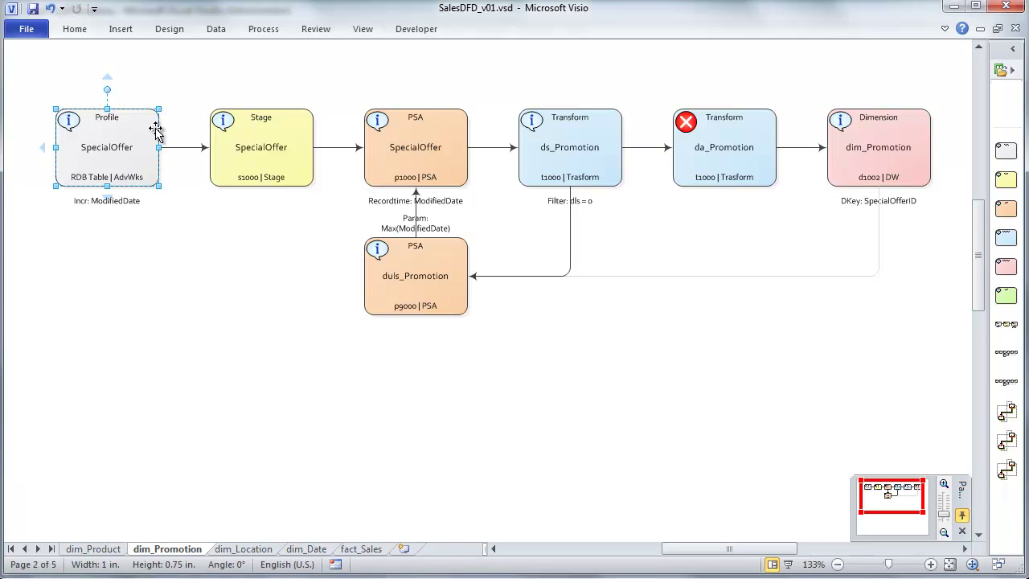
right_click(127, 160)
mouse_move(185, 362)
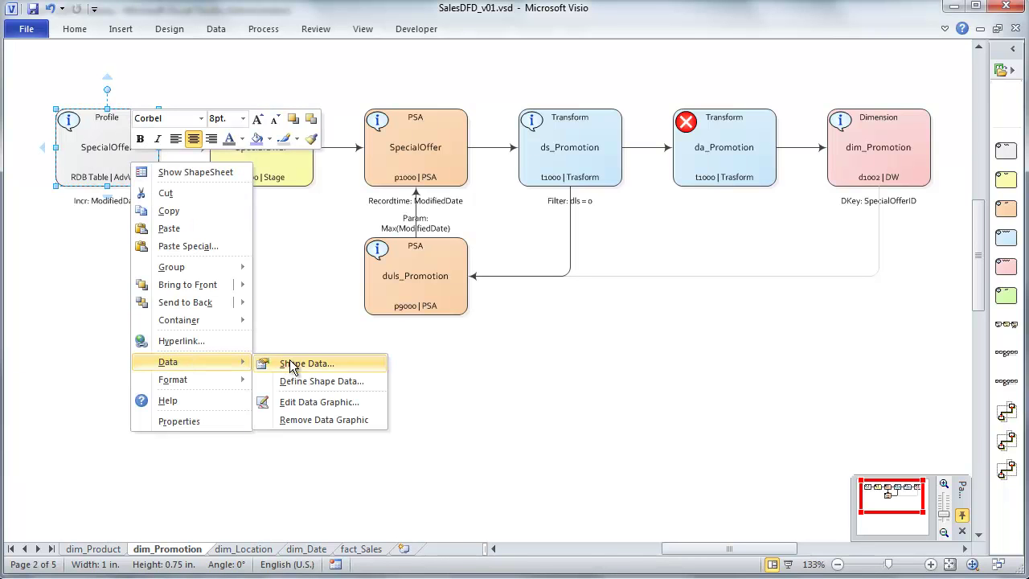
left_click(269, 362)
left_click(167, 385)
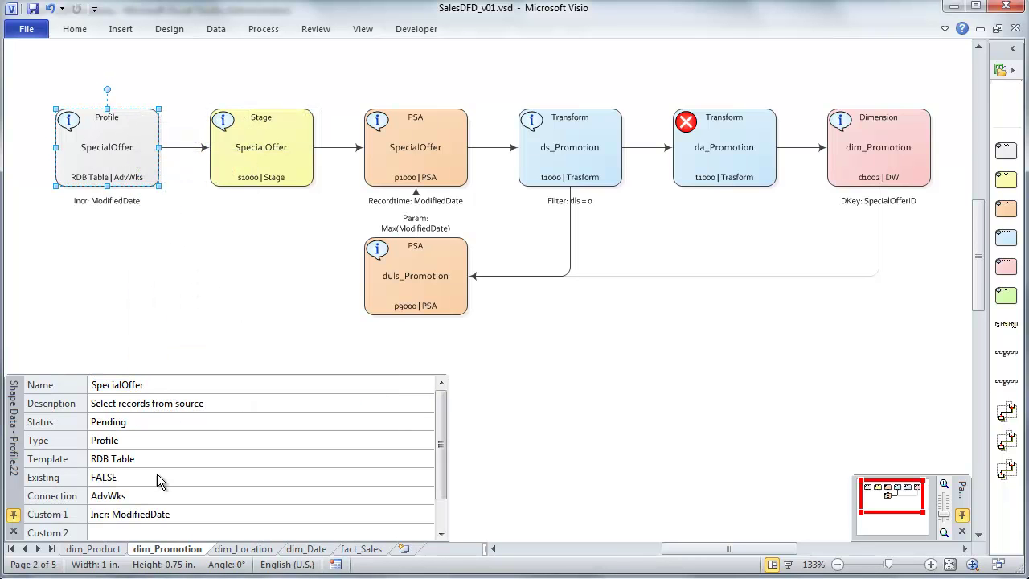
left_click(166, 518)
left_click(162, 515)
double_click(118, 514)
left_click(238, 517)
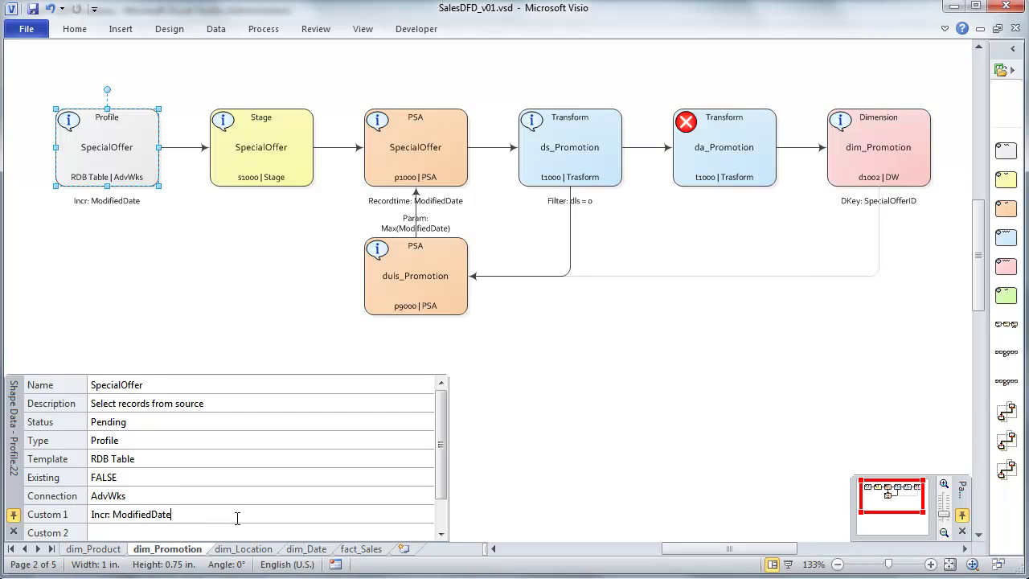
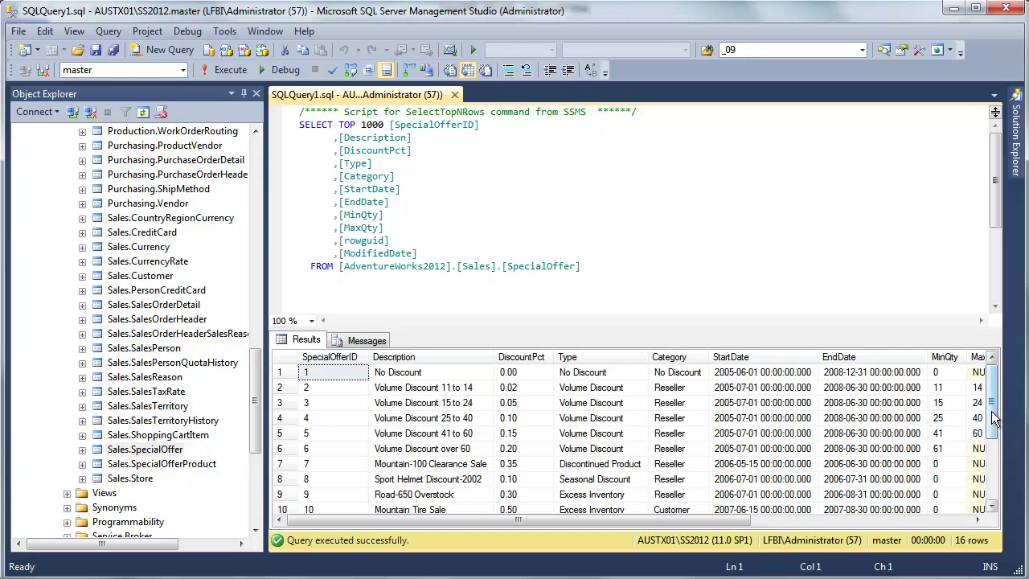
In SQL Server Management Studio, check the ModifiedDate results, then remove TOP 1000 and the AdventureWorks2012 prefix from the SpecialOffer query
left_click_drag(598, 518, 836, 516)
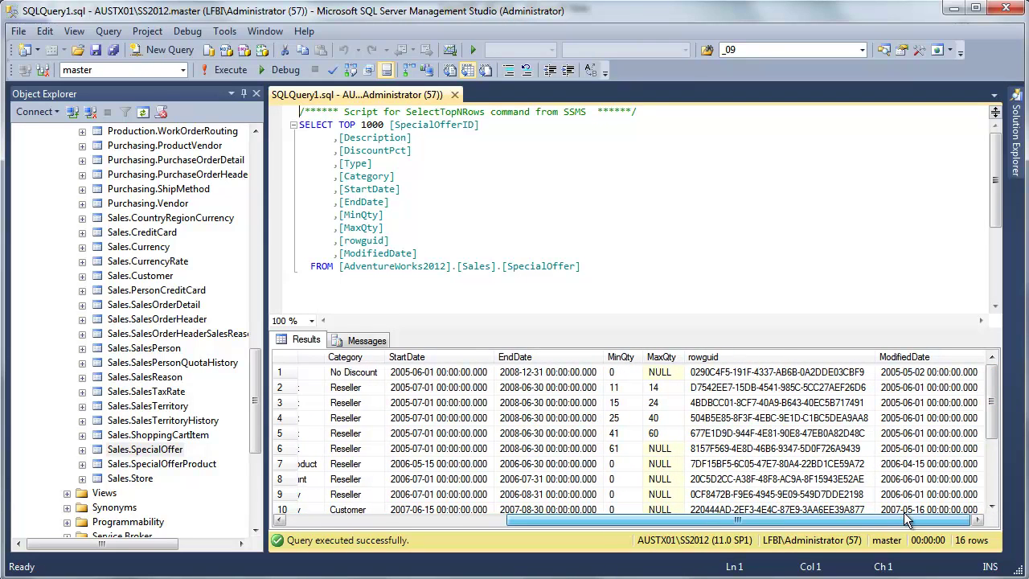
left_click(953, 369)
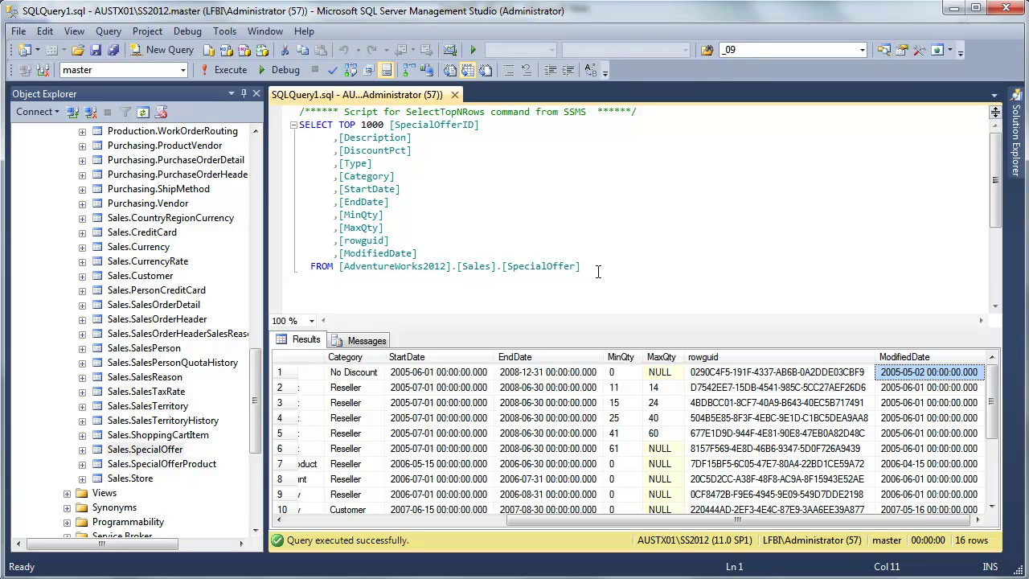
left_click_drag(339, 125, 391, 129)
key("Delete")
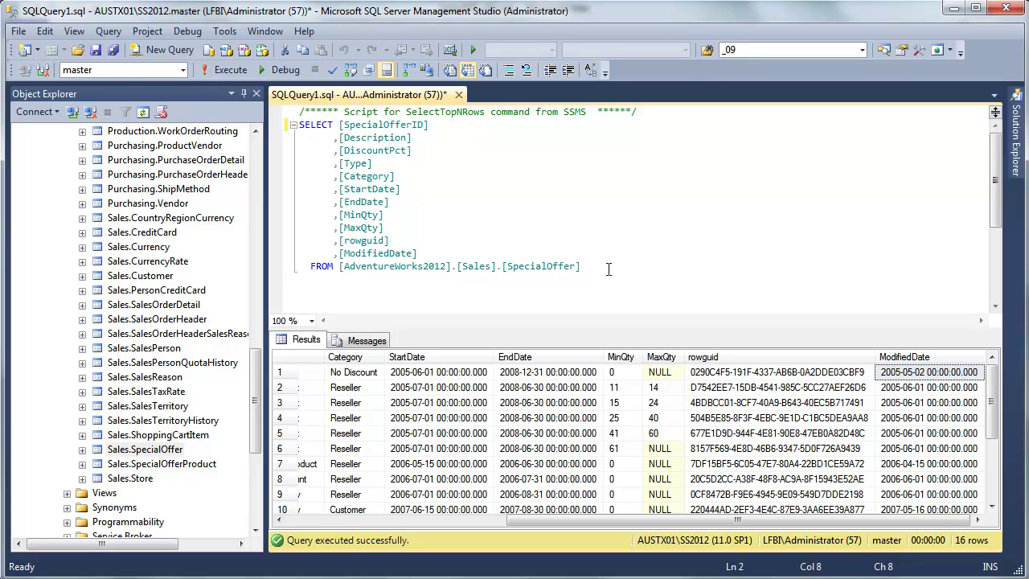
left_click_drag(341, 267, 455, 266)
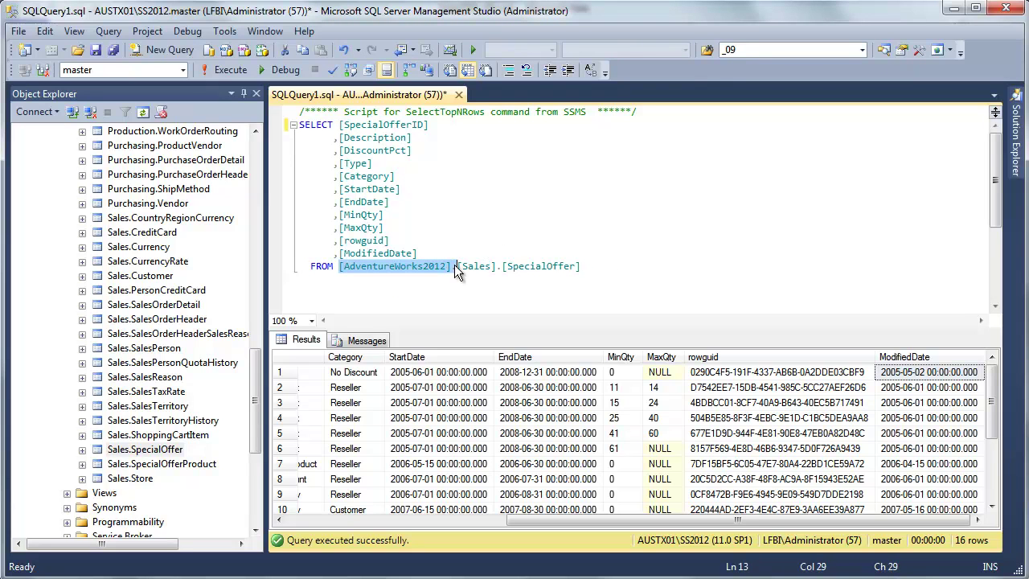
key("Delete")
key("Delete")
left_click(478, 267)
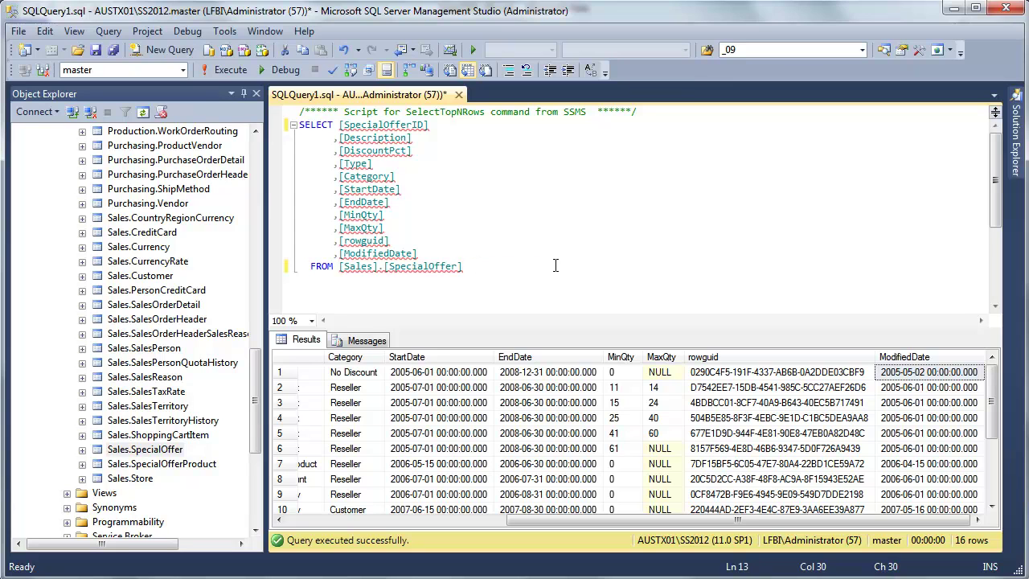
Set the query database to AdventureWorks2012, add the filter Where ModifiedDate > '1900-01-01', and execute the query
key("Return")
left_click(181, 71)
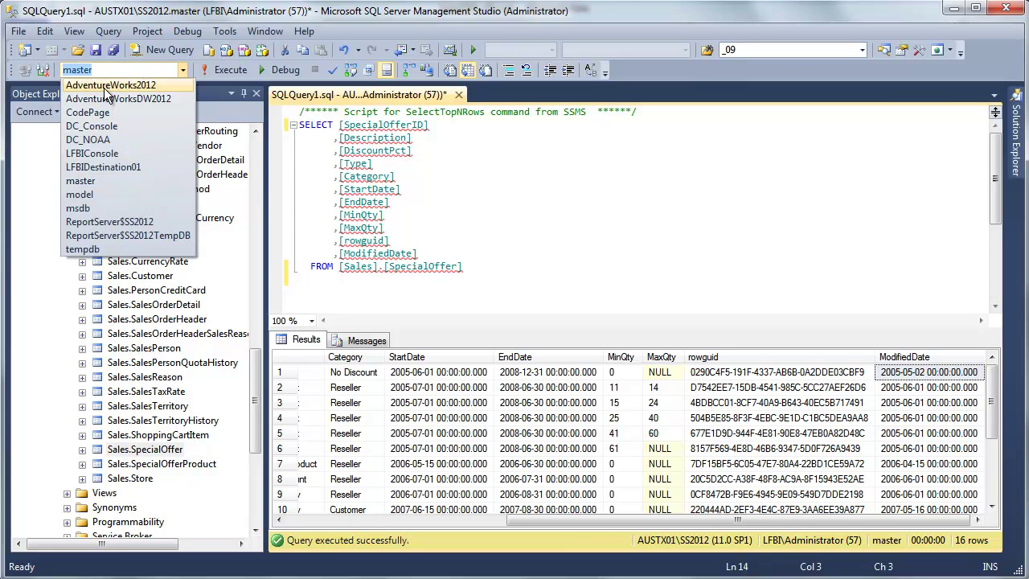
left_click(106, 84)
type("Where ModifiedDate")
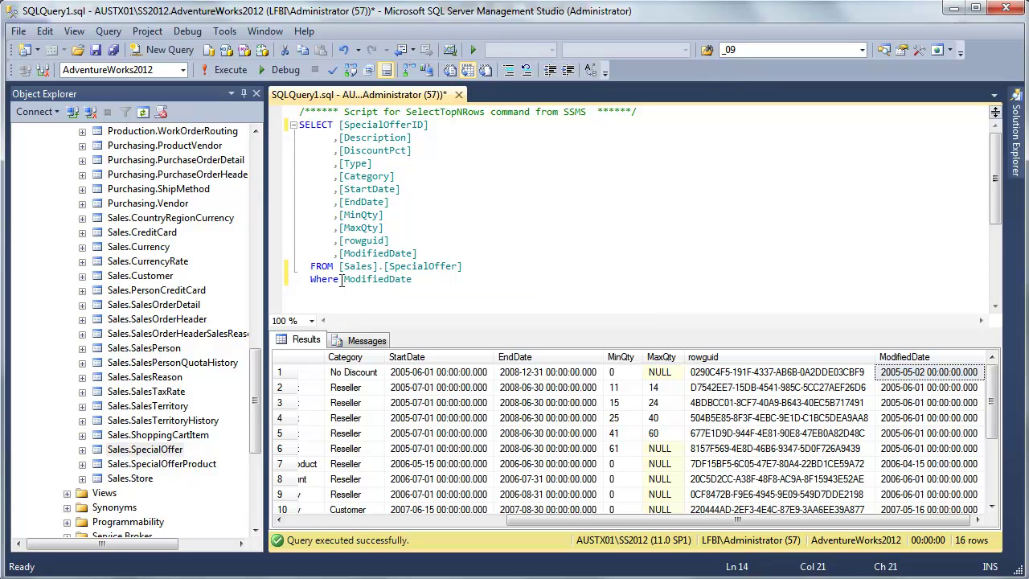
type("> ")
type("''")
type("1900-01-0")
type("1")
key("F5")
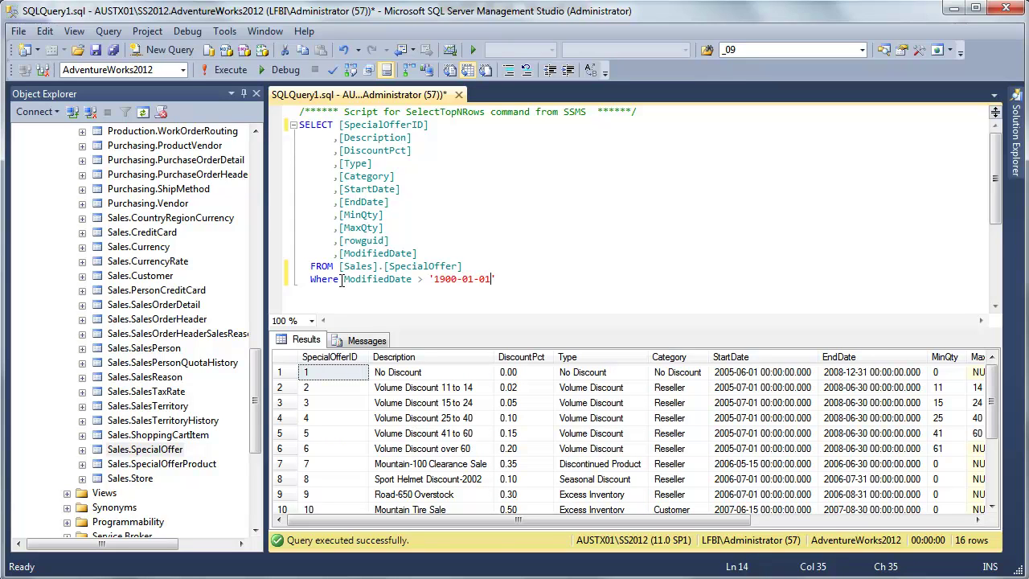
Enclose the ModifiedDate column name in the SpecialOffer query's Where clause in square brackets
left_click(344, 280)
type("[")
key("Right")
key("Right")
key("Right")
key("Right")
key("Right")
key("Right")
key("Right")
key("Right")
key("Right")
key("Right")
key("Right")
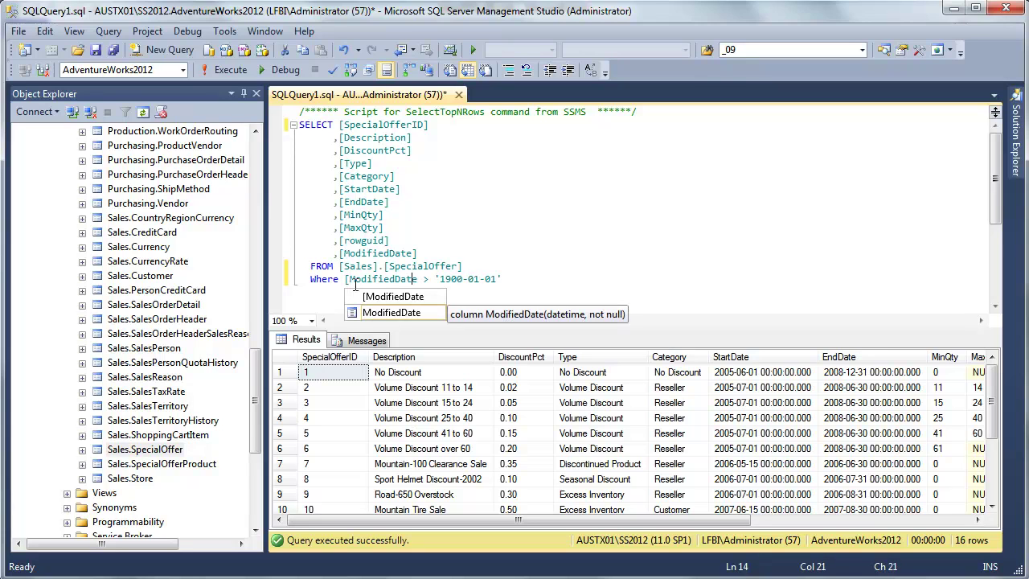
left_click(405, 266)
left_click(433, 252)
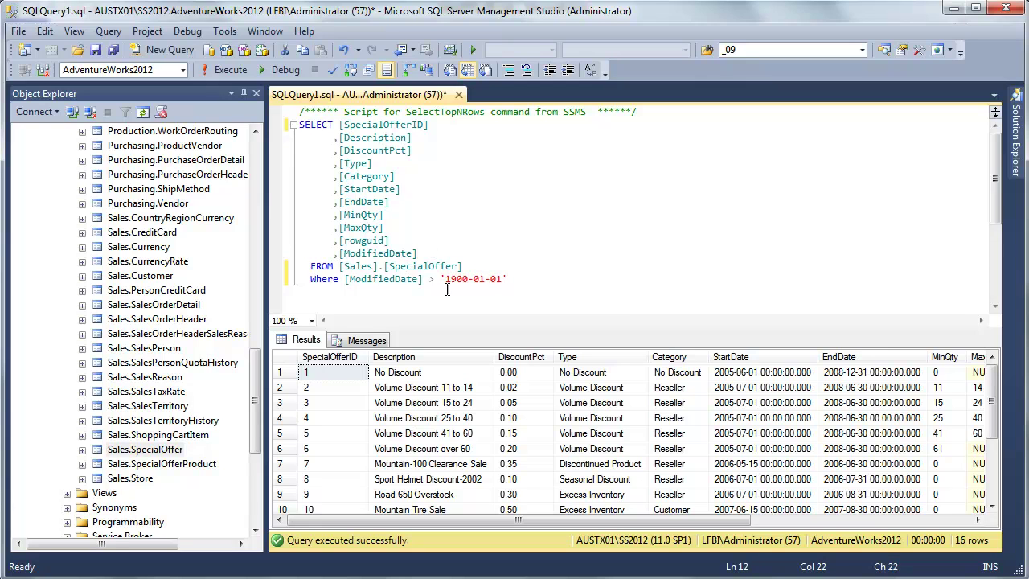
Copy the whole SpecialOffer query from SELECT through the Where clause, without the comment line above it
left_click_drag(445, 280, 501, 280)
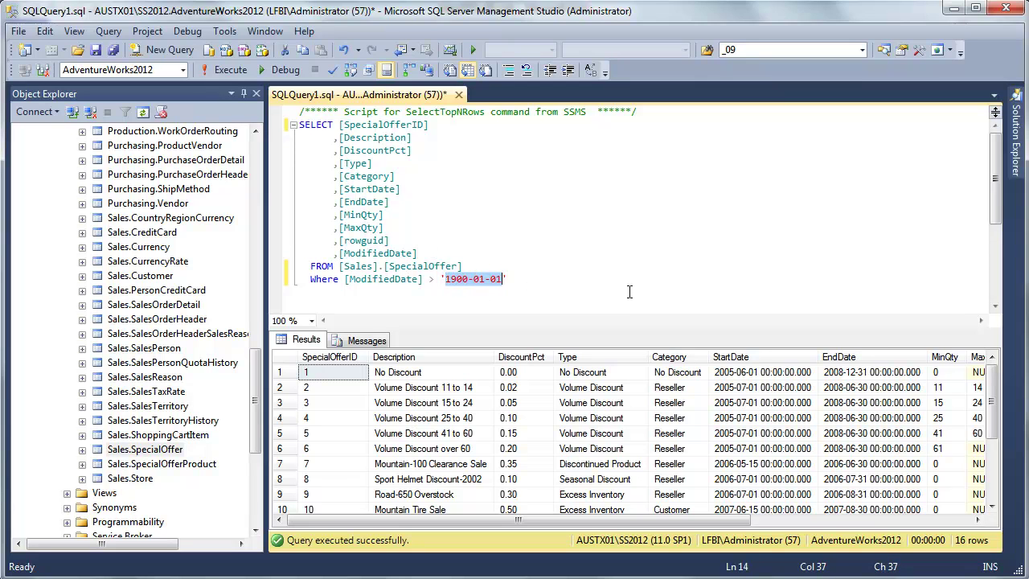
left_click_drag(527, 281, 299, 126)
key("ctrl+c")
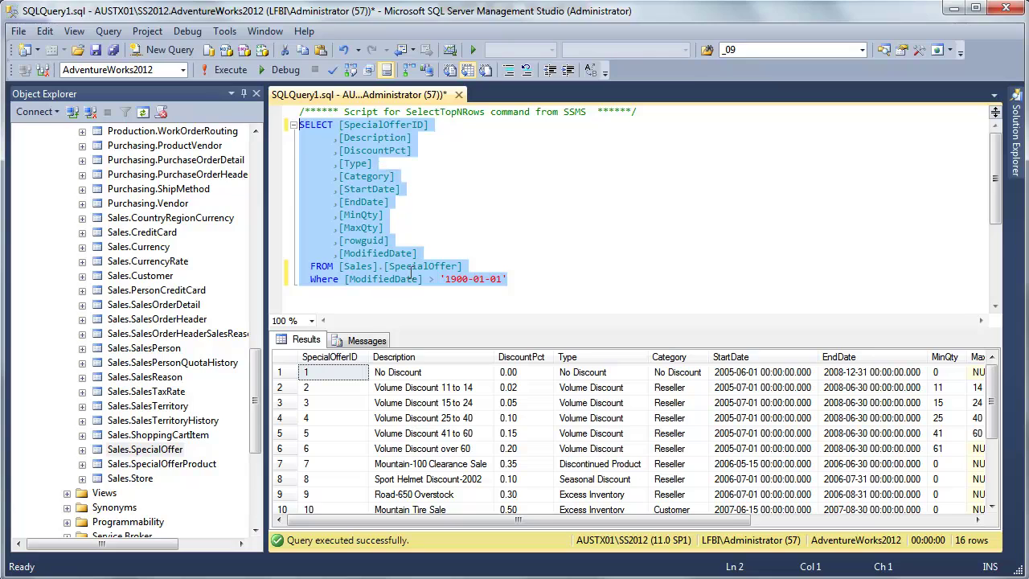
In Visual Studio, point the Source connection to server AUSTX01\SS2012 and database AdventureWorks2012, and test the connection
key("alt+Tab")
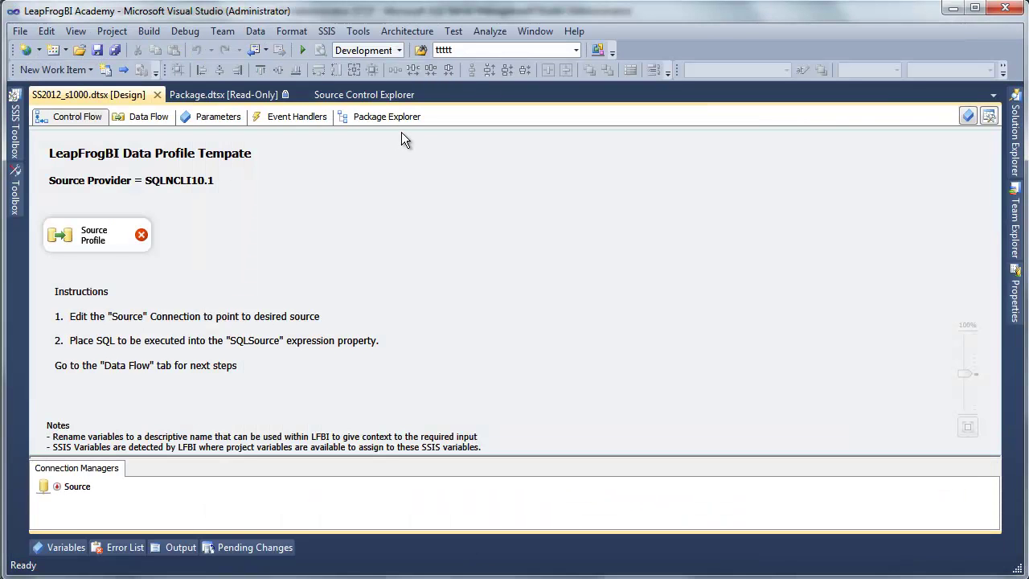
double_click(56, 486)
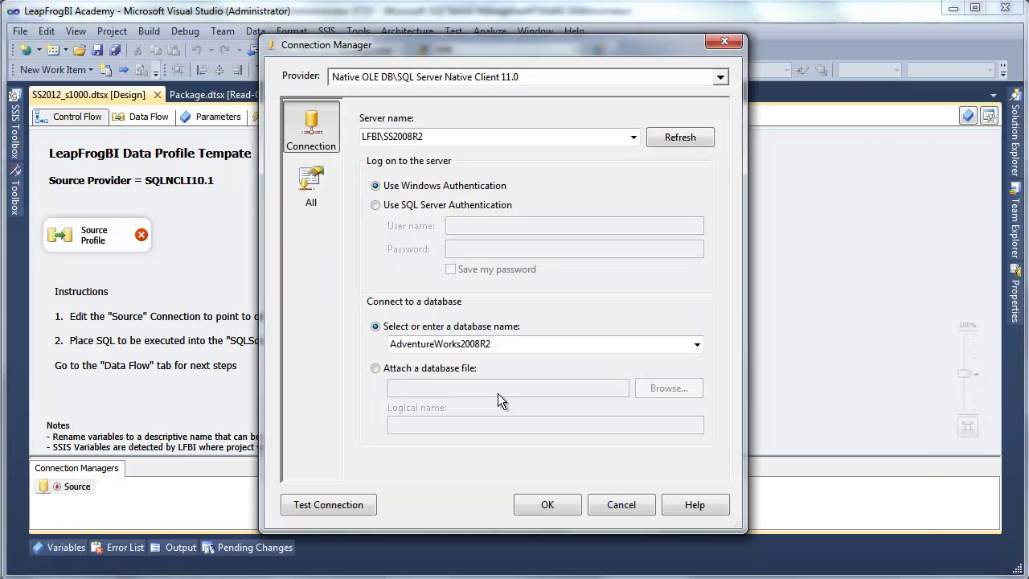
left_click(457, 145)
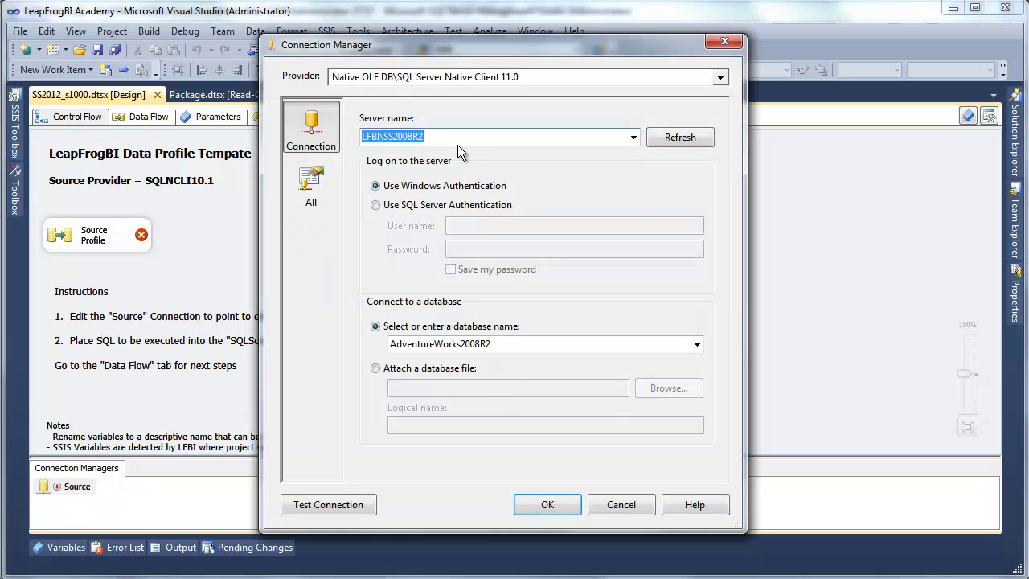
type("AUSTX01\\SS2012")
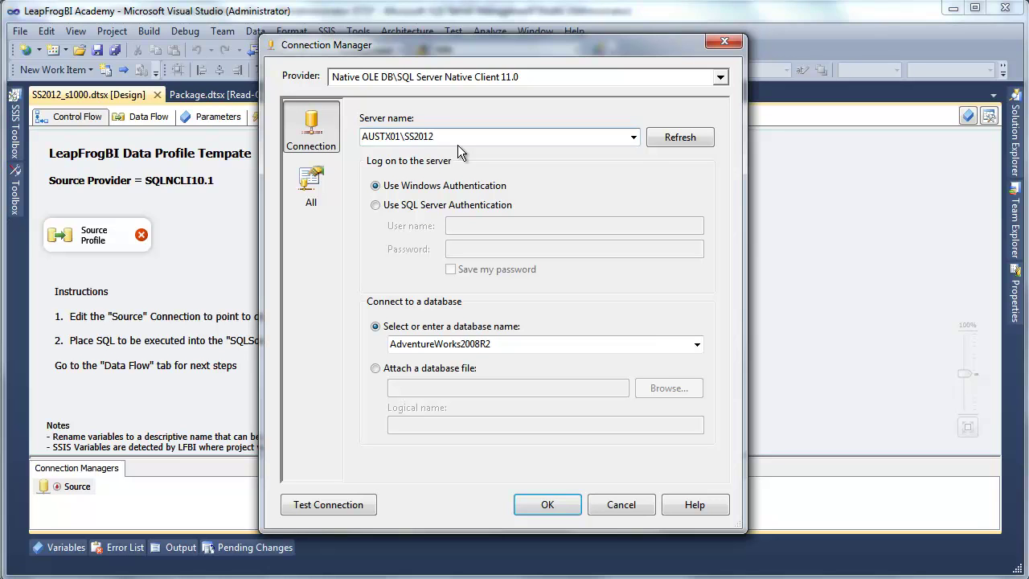
left_click(698, 344)
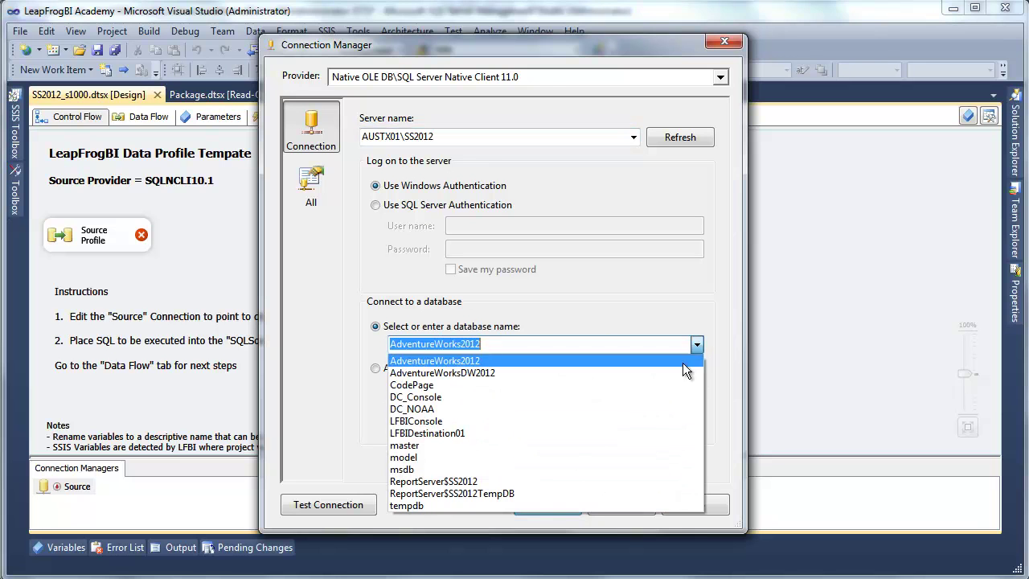
left_click(683, 363)
left_click(318, 514)
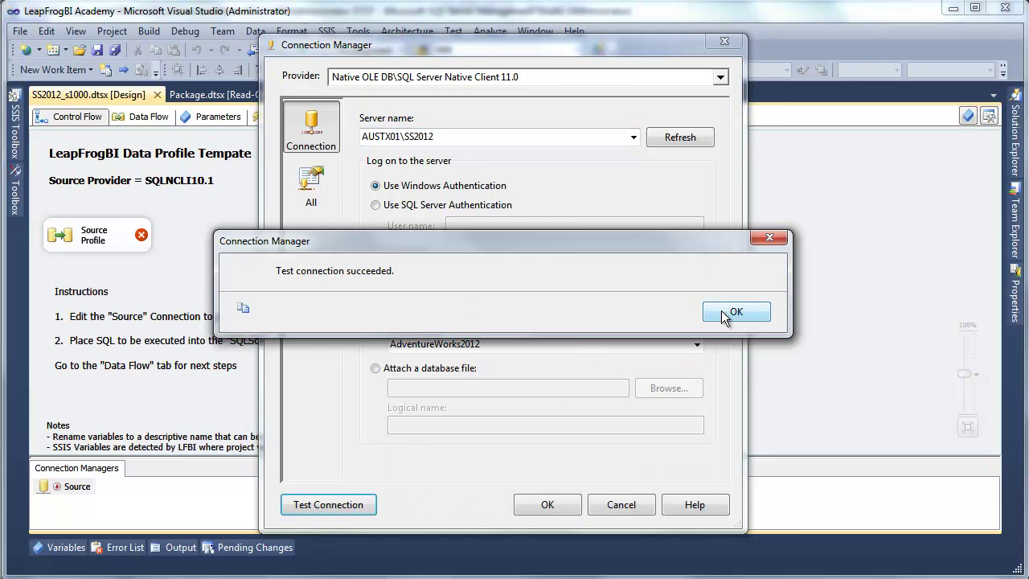
left_click(726, 312)
left_click(539, 506)
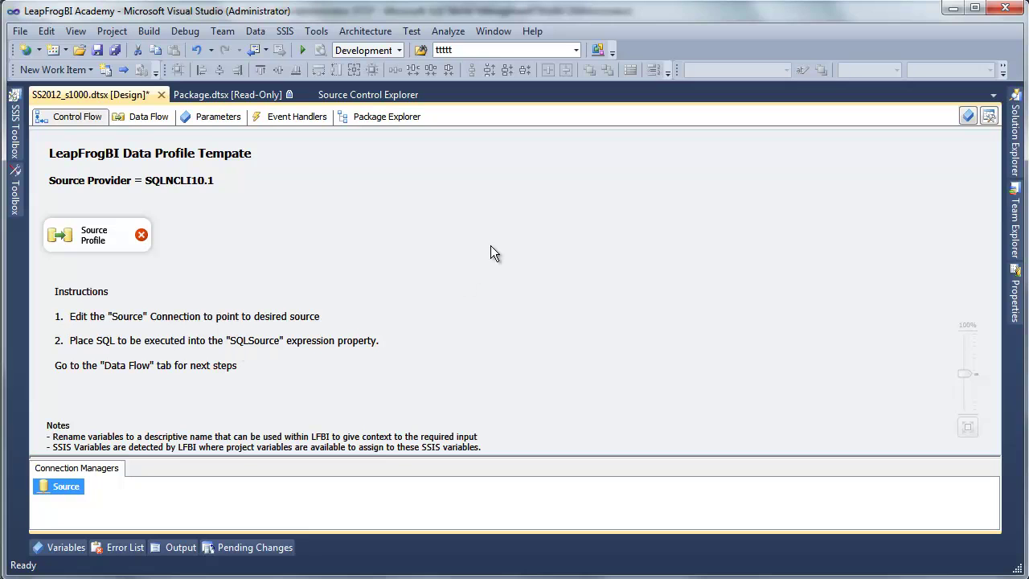
Display the package variables, rename SQLParam1 to ModifiedDate and set its value to 1900-01-01
right_click(457, 256)
left_click(559, 287)
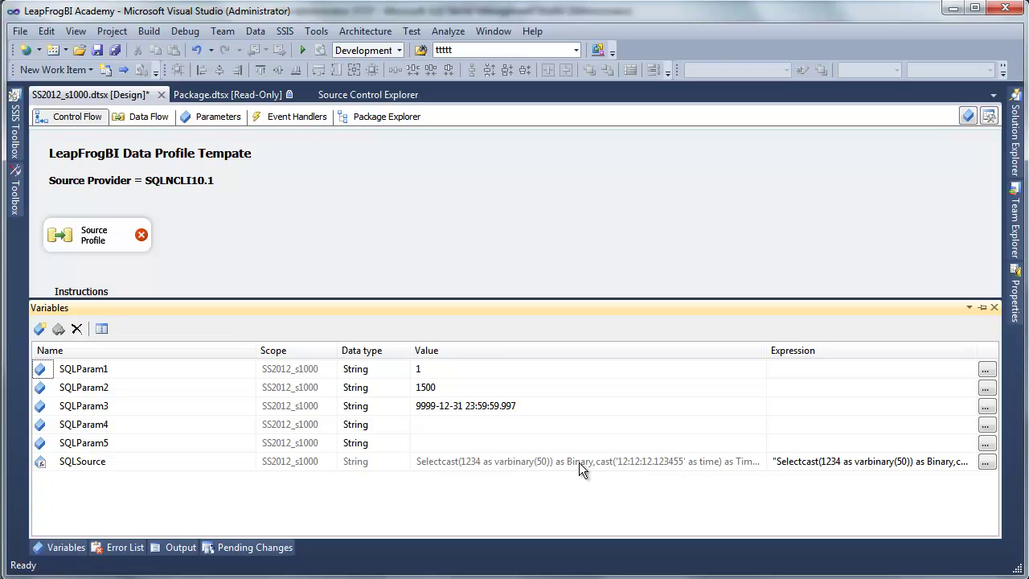
left_click(161, 370)
left_click(143, 370)
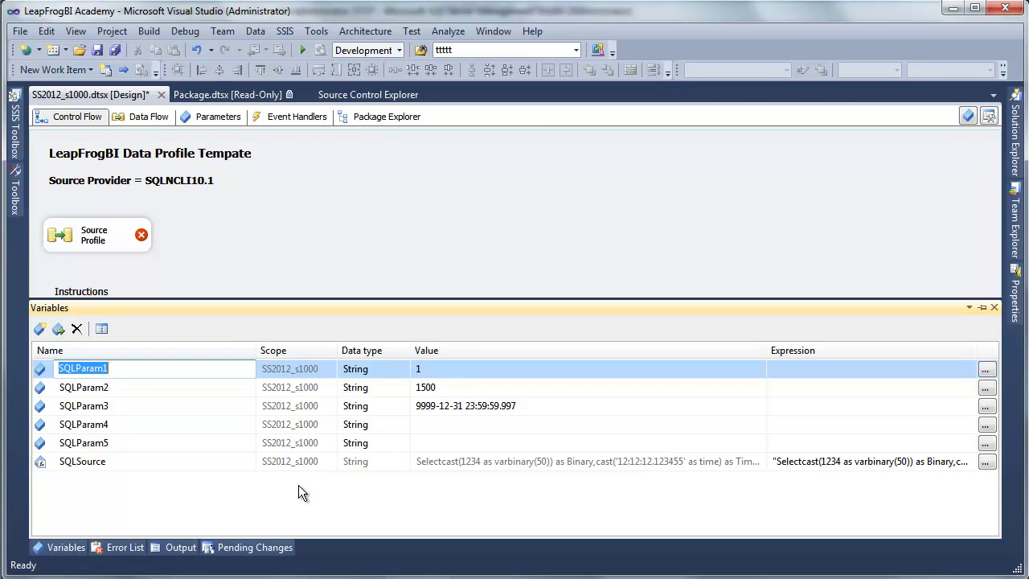
type("Modifie")
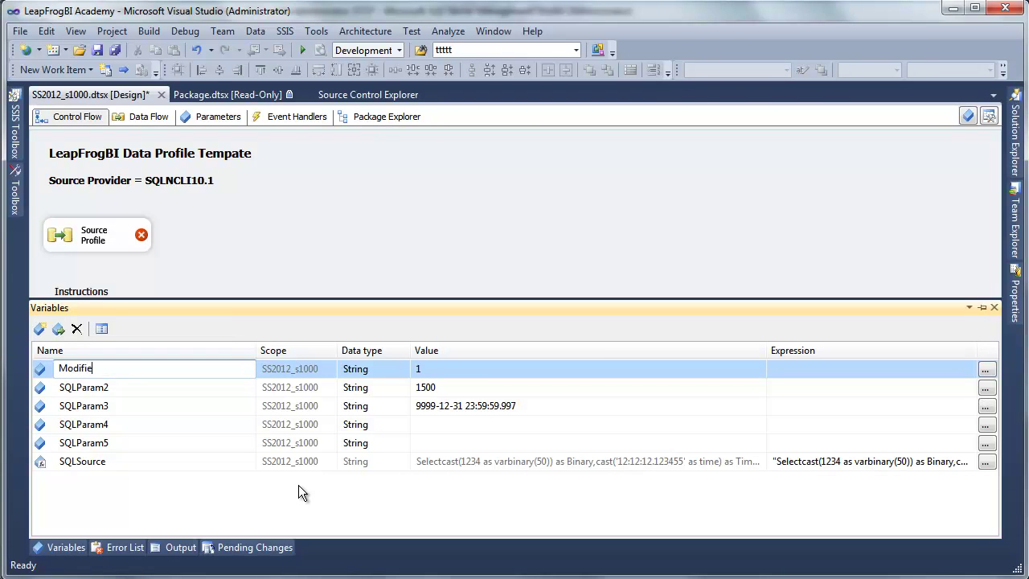
type("dDate")
left_click(522, 368)
type("900-01-01")
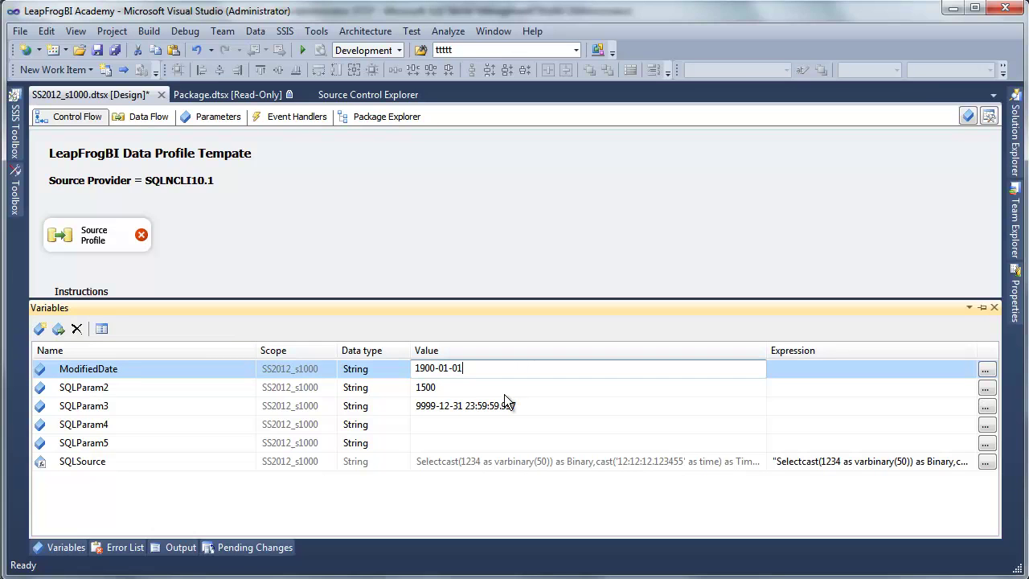
left_click(515, 443)
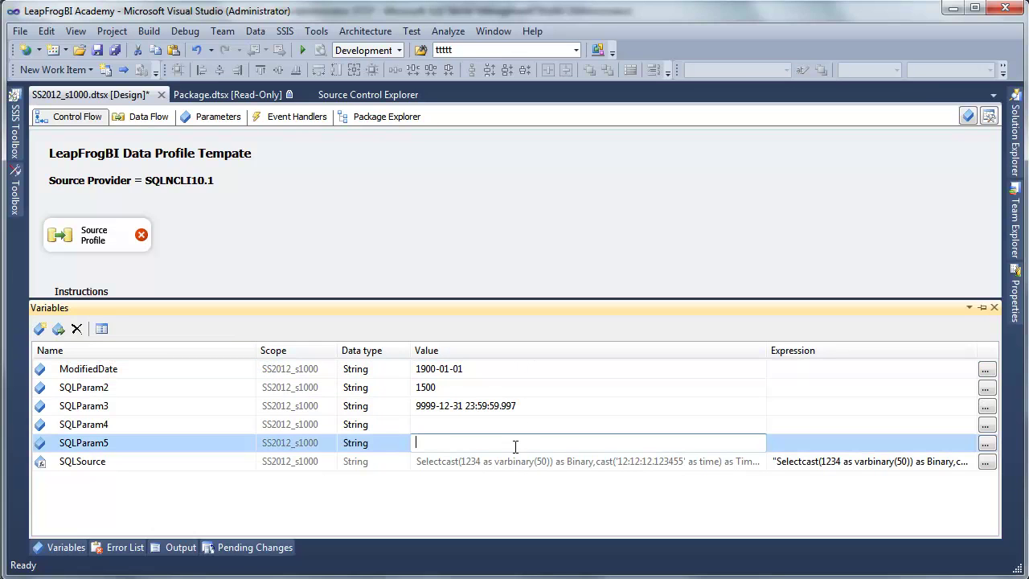
Replace the SQLSource variable's expression with the copied SpecialOffer query in double quotes, evaluate it and check the resulting date filter
left_click(870, 460)
left_click(986, 463)
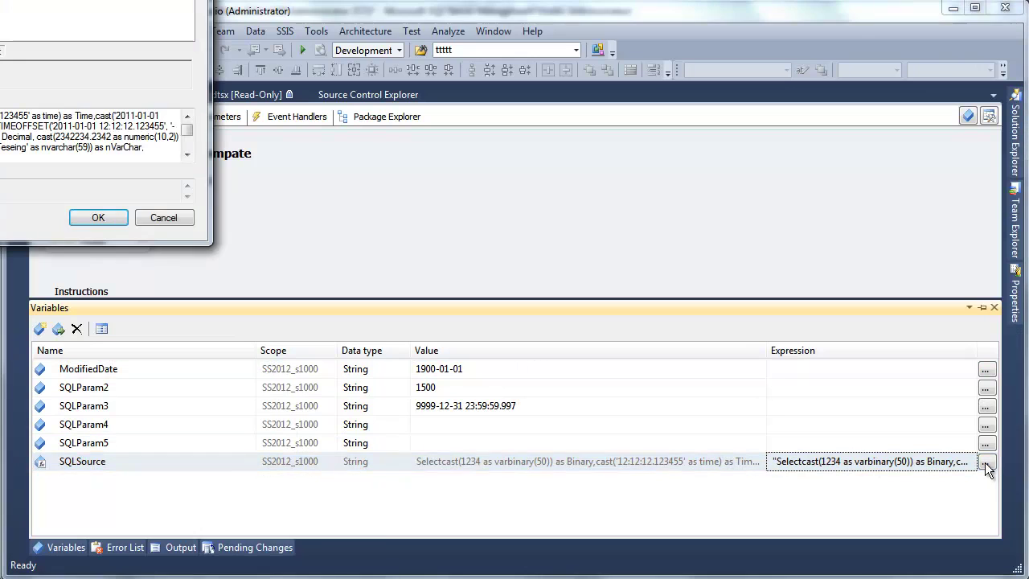
left_click_drag(39, 0, 358, 46)
left_click_drag(529, 441, 941, 505)
left_click_drag(772, 389, 90, 357)
type("\"\"")
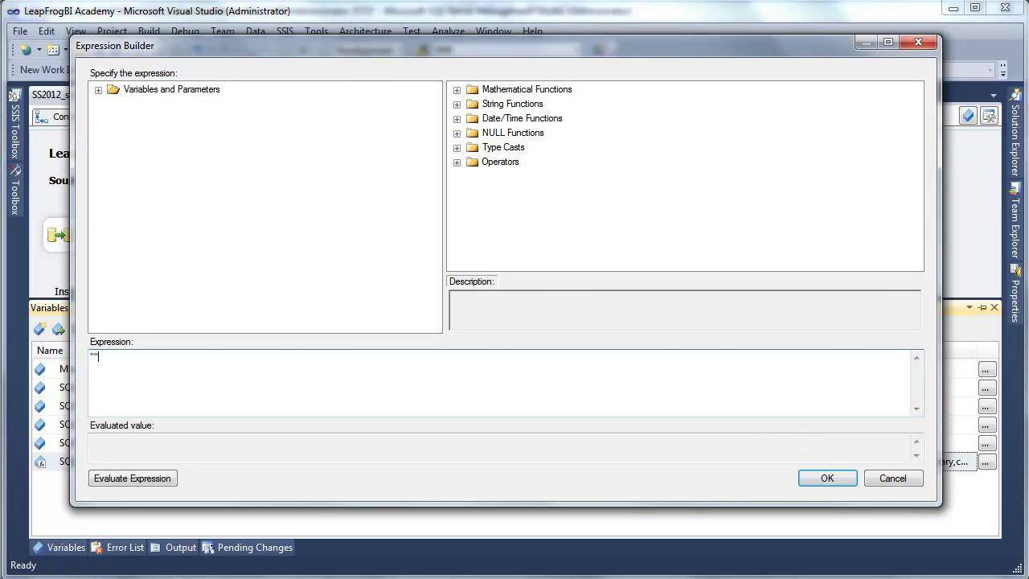
key("ctrl+v")
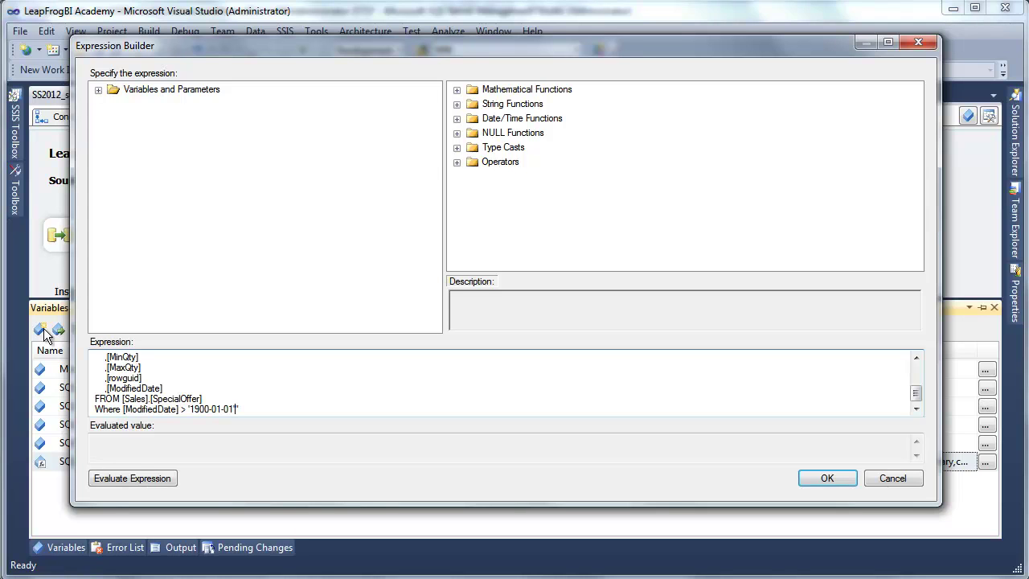
left_click(145, 476)
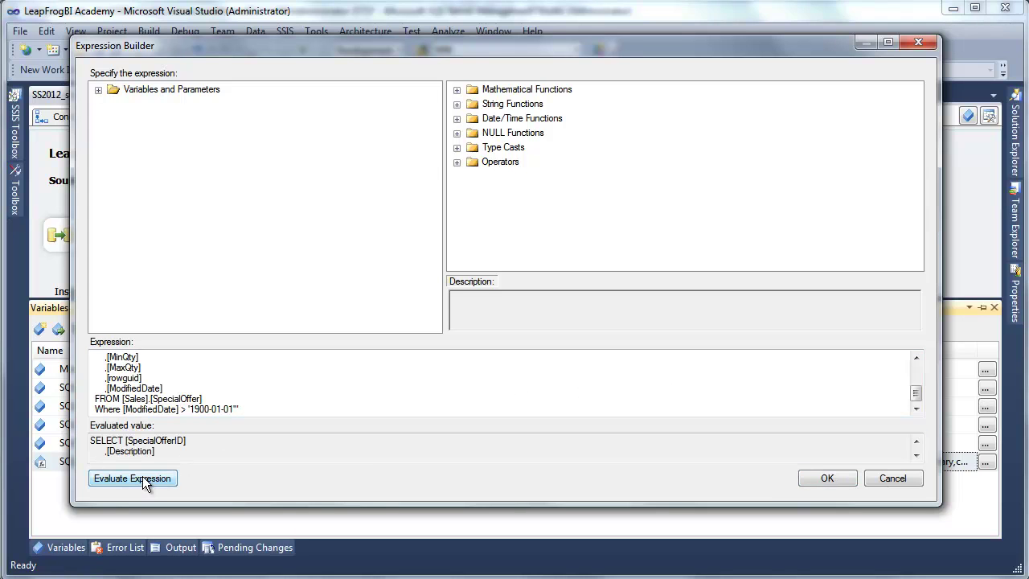
left_click(916, 455)
scroll(916, 456, "down", 4)
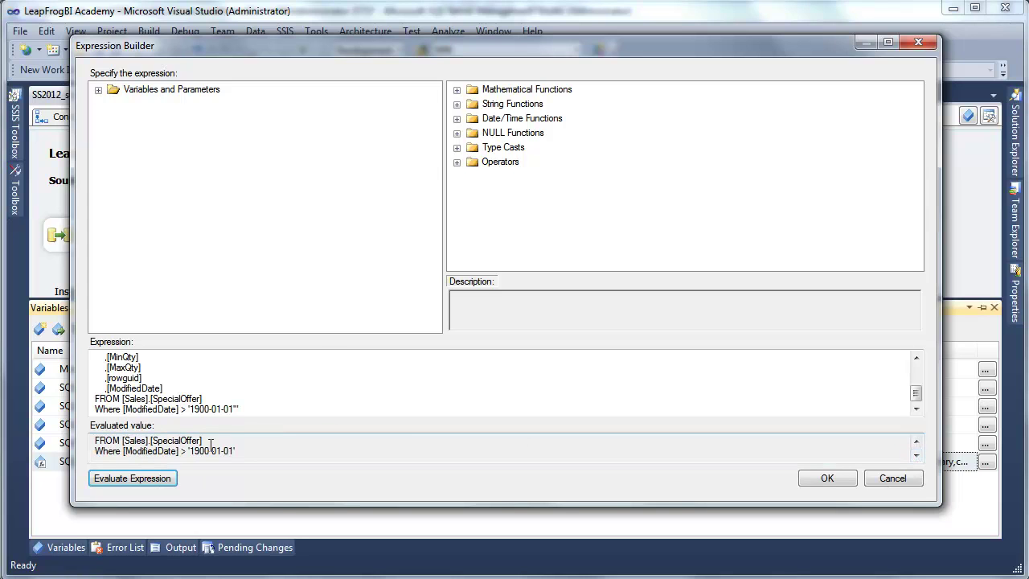
left_click_drag(189, 451, 234, 451)
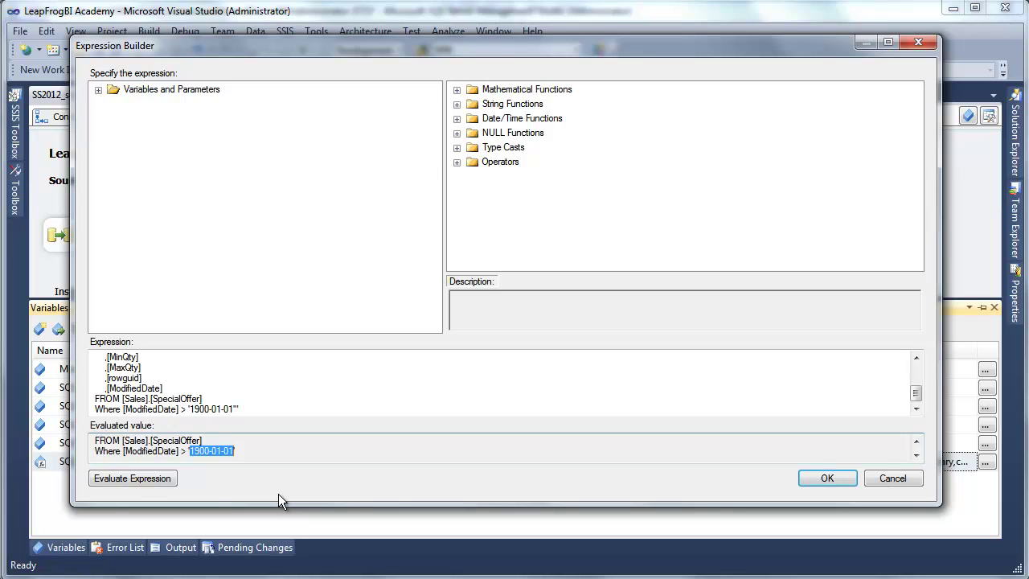
Replace the literal 1900-01-01 in the SQLSource expression with a concatenated reference to User::ModifiedDate, keeping the single quotes
left_click_drag(188, 410, 233, 411)
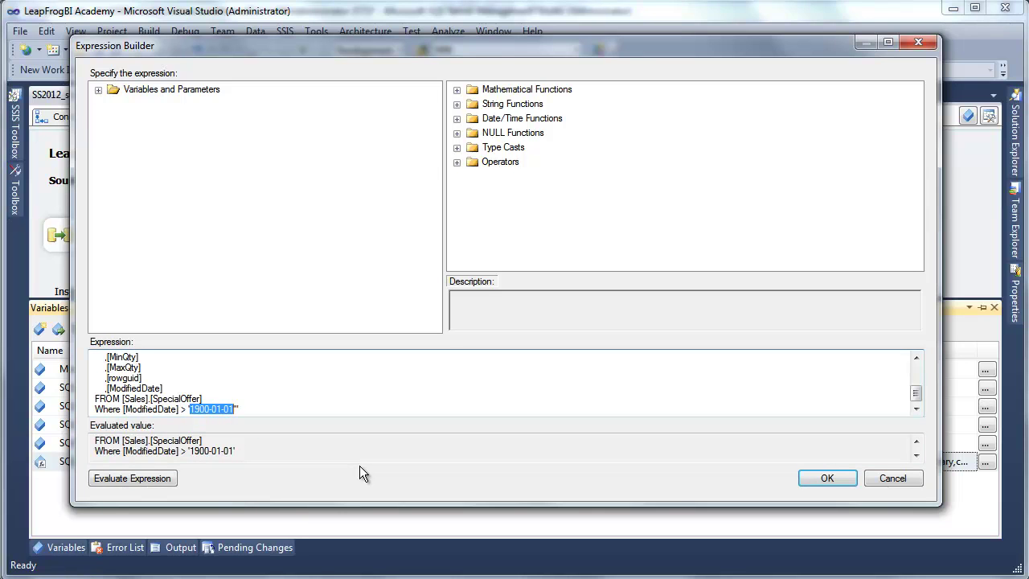
type("\" ")
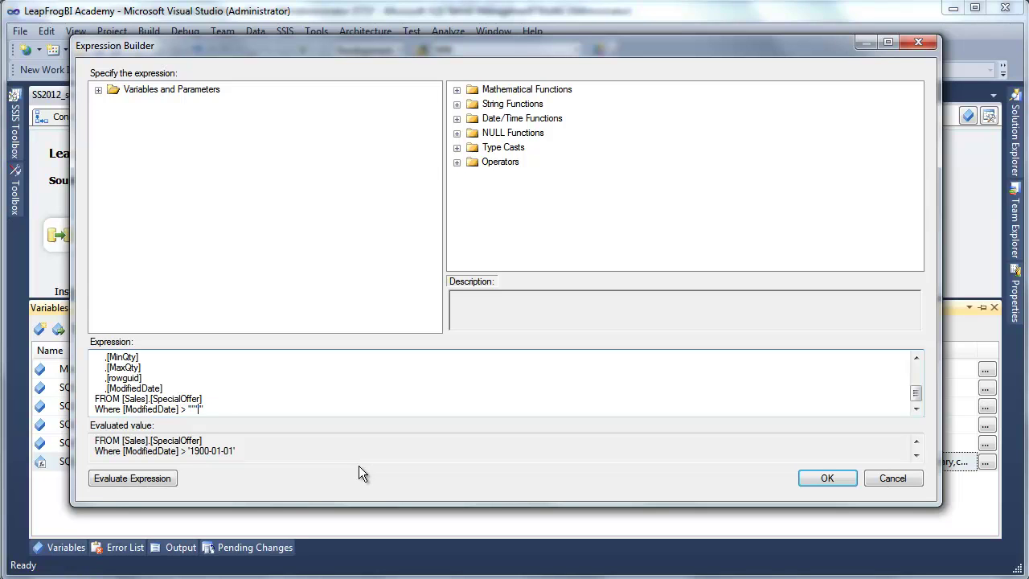
type("+  +")
left_click(98, 89)
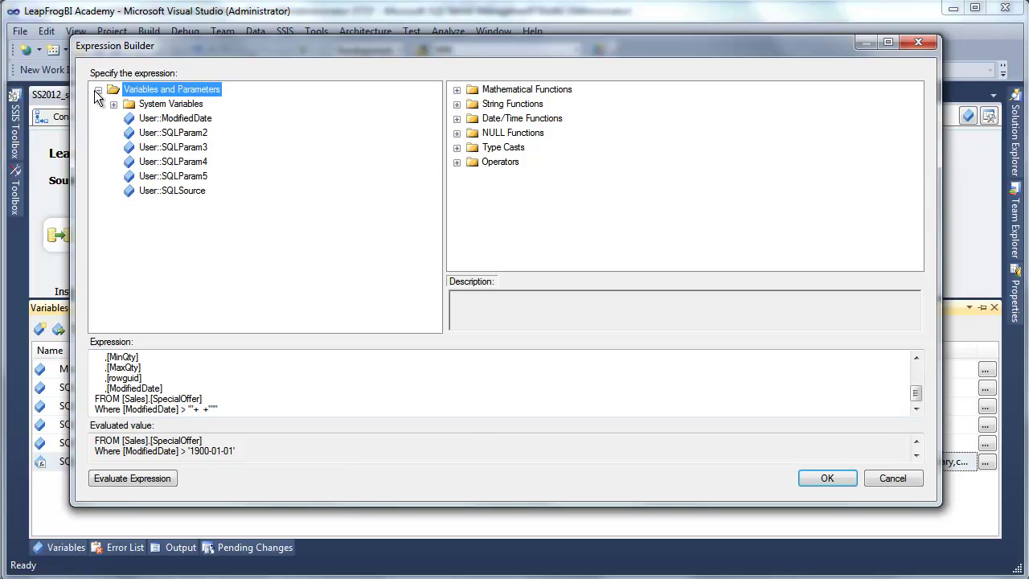
left_click_drag(165, 118, 208, 415)
Evaluate the SQLSource expression, check the evaluated Where clause, and accept the expression
left_click(154, 479)
left_click(917, 442)
left_click(916, 441)
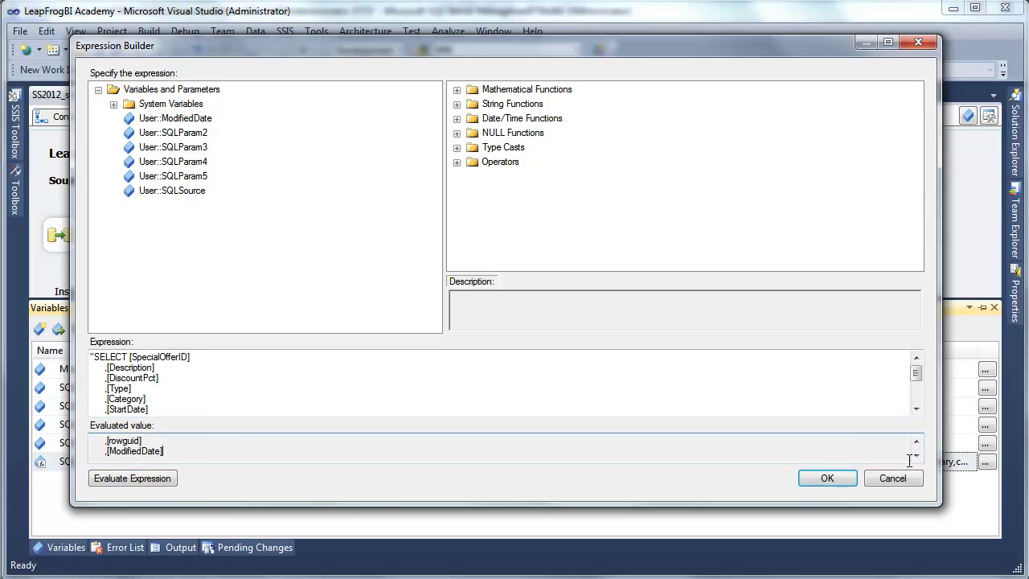
left_click(916, 455)
left_click(917, 455)
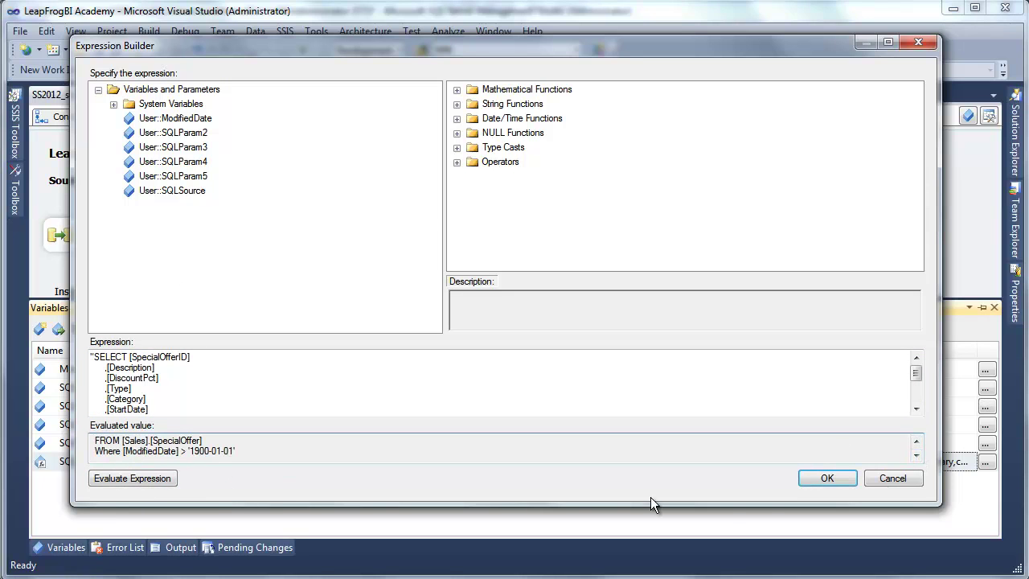
left_click(836, 481)
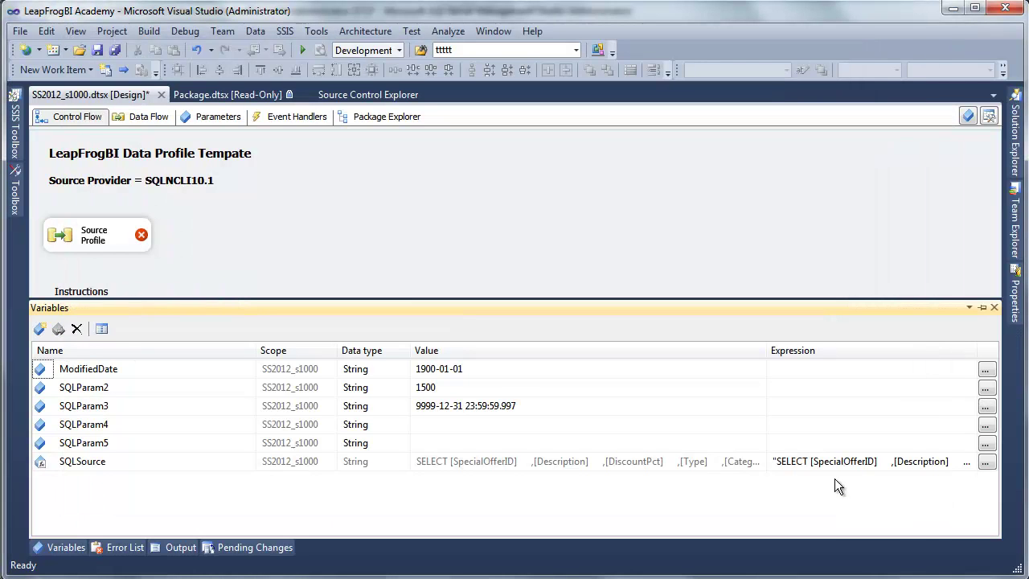
Open the OLE DB source in the Source Profile data flow, preview its data, load its columns, and accept the editor
left_click(351, 194)
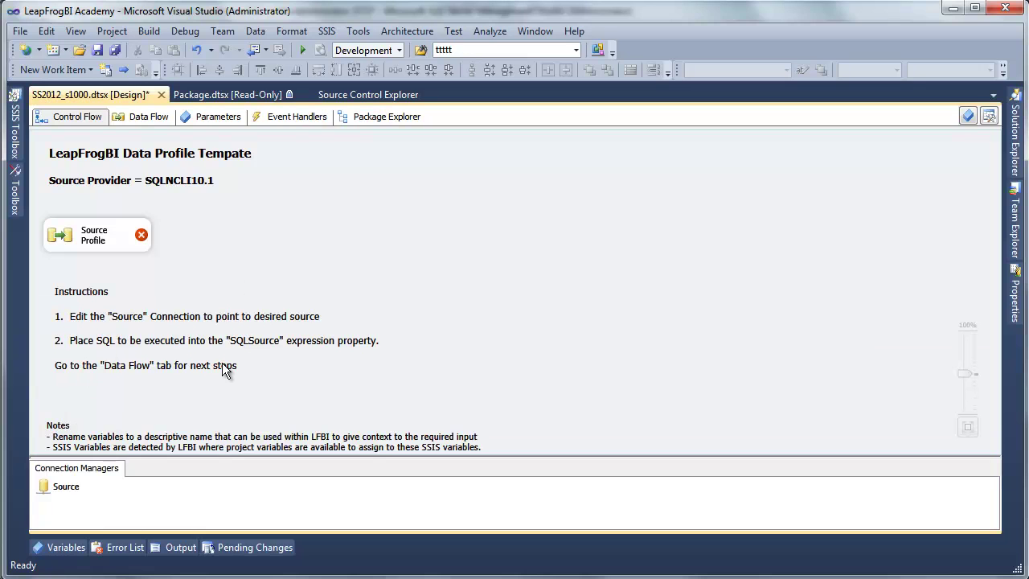
double_click(138, 235)
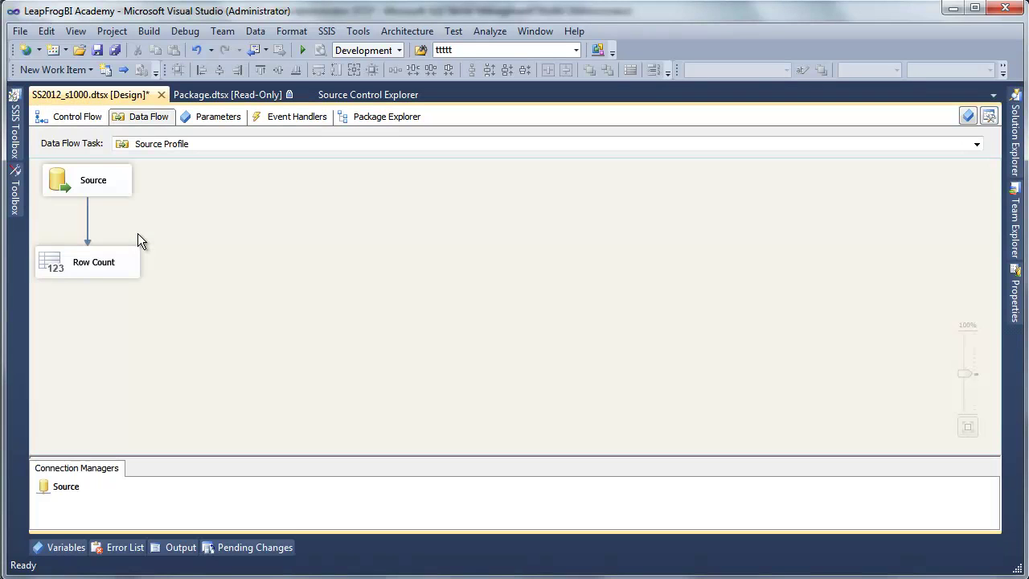
double_click(111, 185)
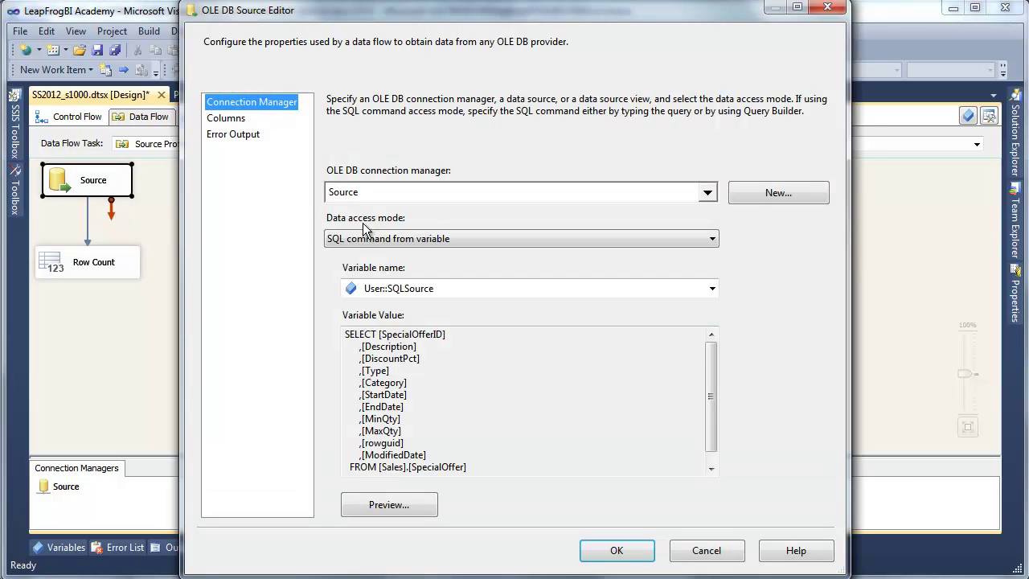
left_click(358, 506)
left_click_drag(483, 411, 522, 412)
left_click(671, 447)
left_click(235, 119)
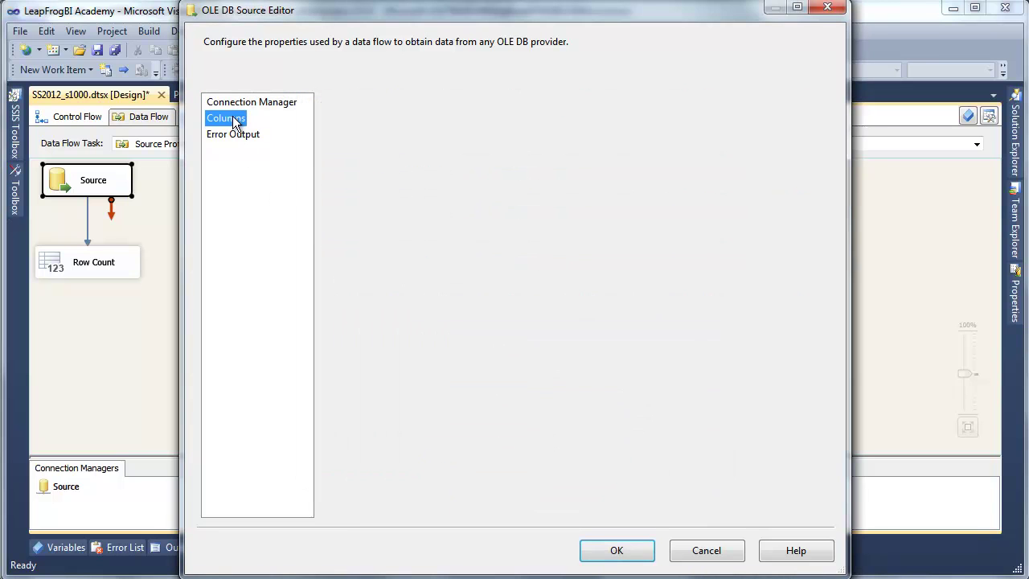
left_click(632, 546)
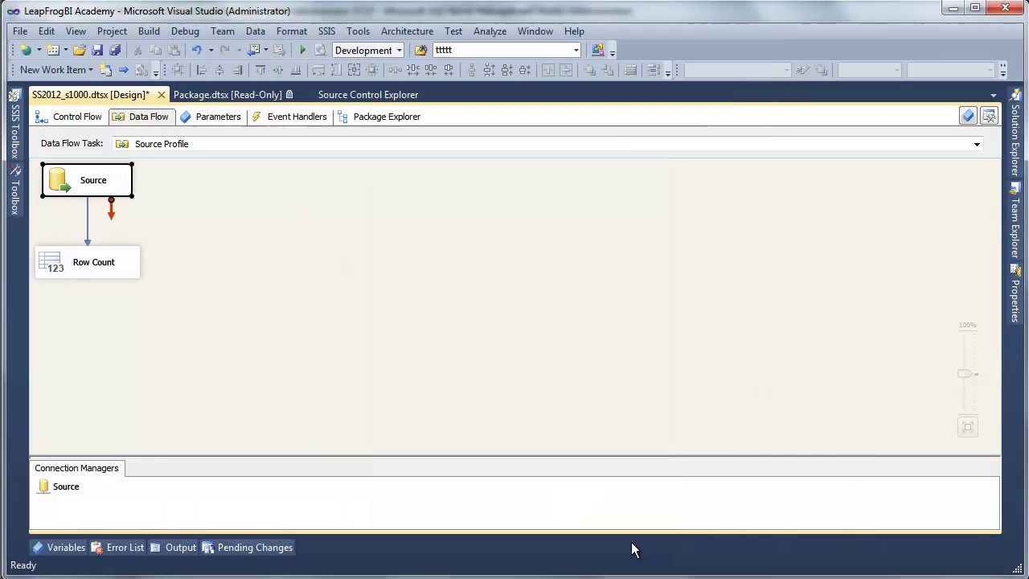
Execute the SS2012_s1000.dtsx package from the solution and check the rows passed through its Source Profile data flow
left_click(81, 118)
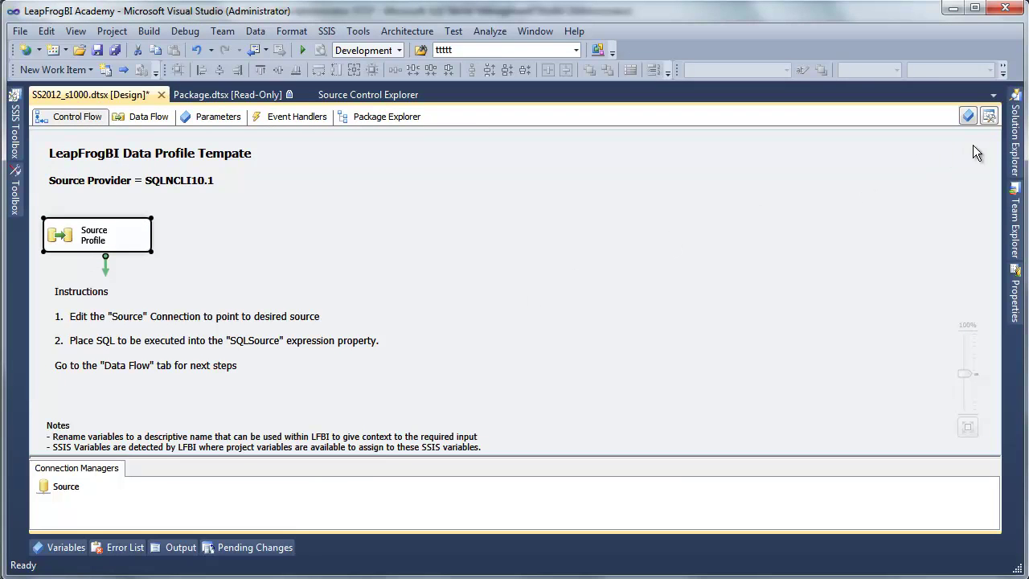
left_click(1015, 141)
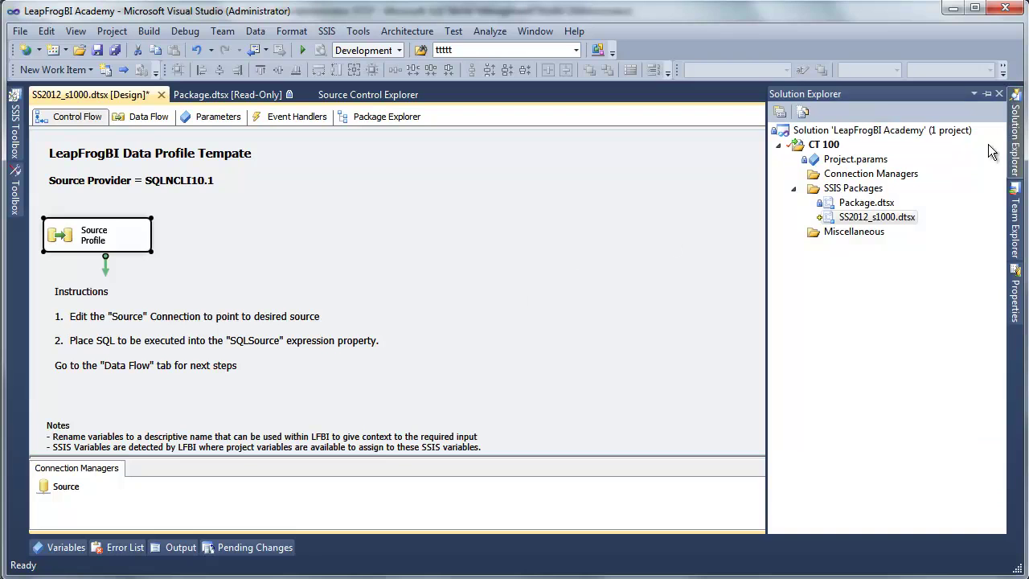
right_click(835, 222)
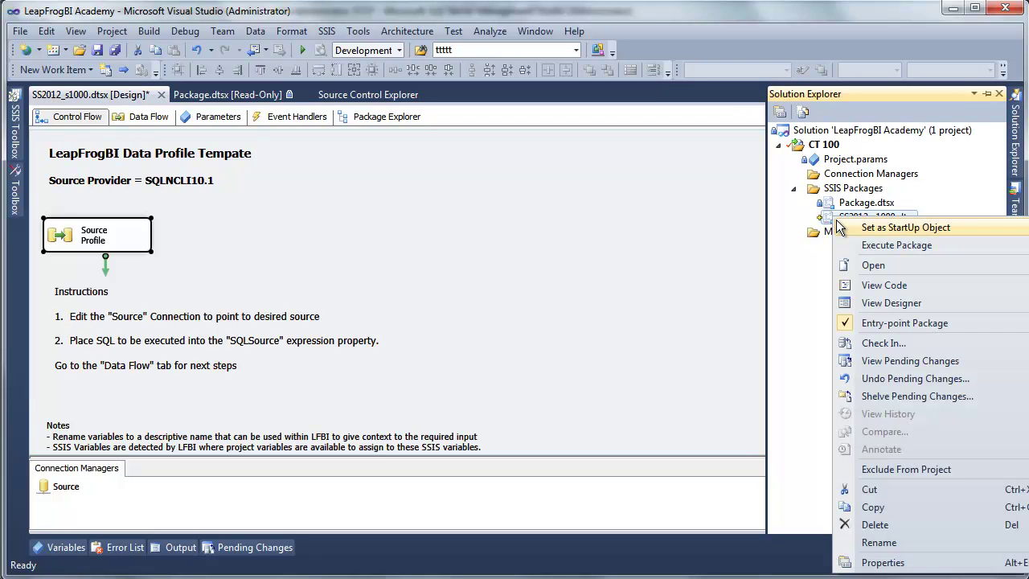
left_click(853, 244)
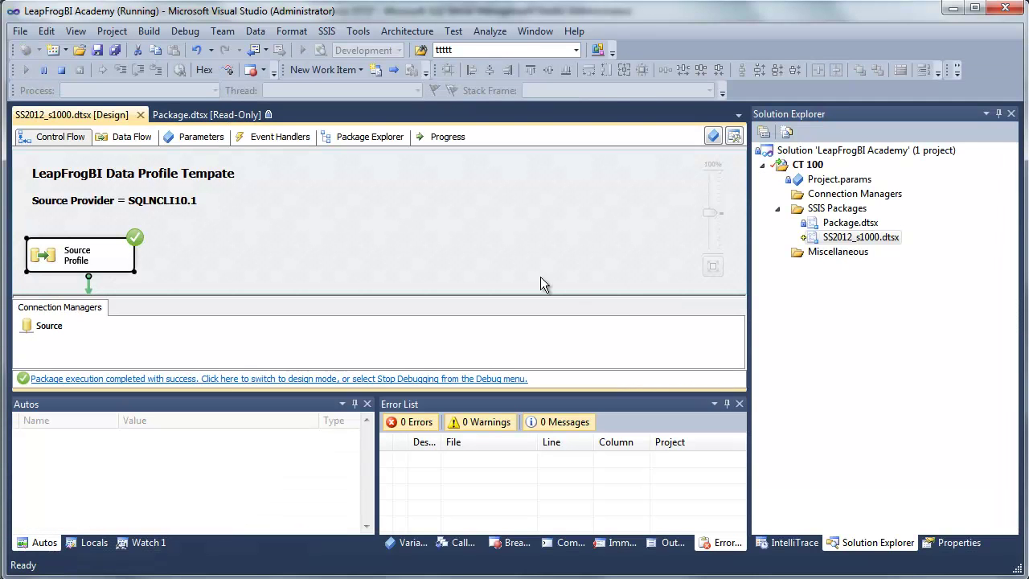
left_click(132, 137)
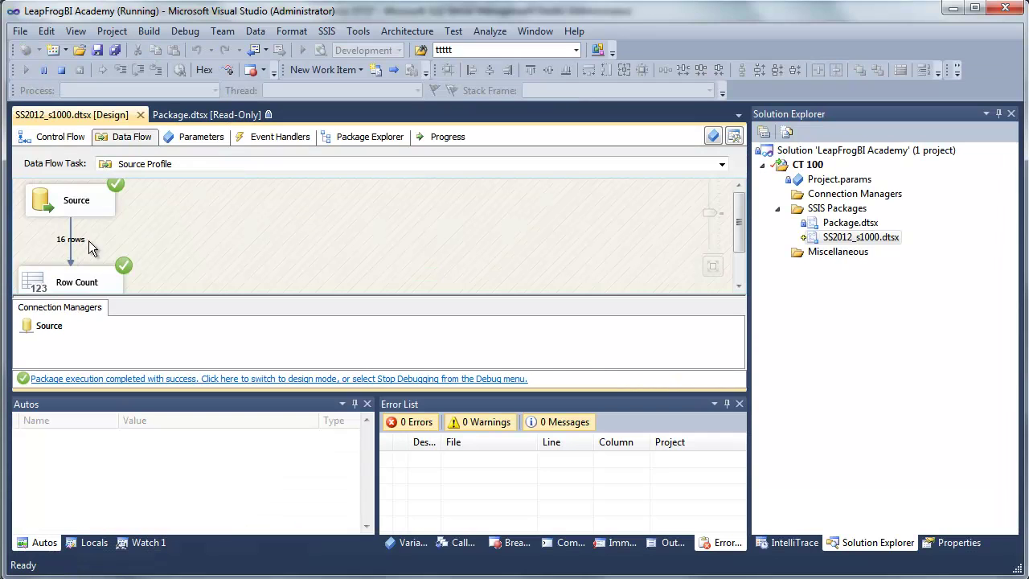
left_click(61, 136)
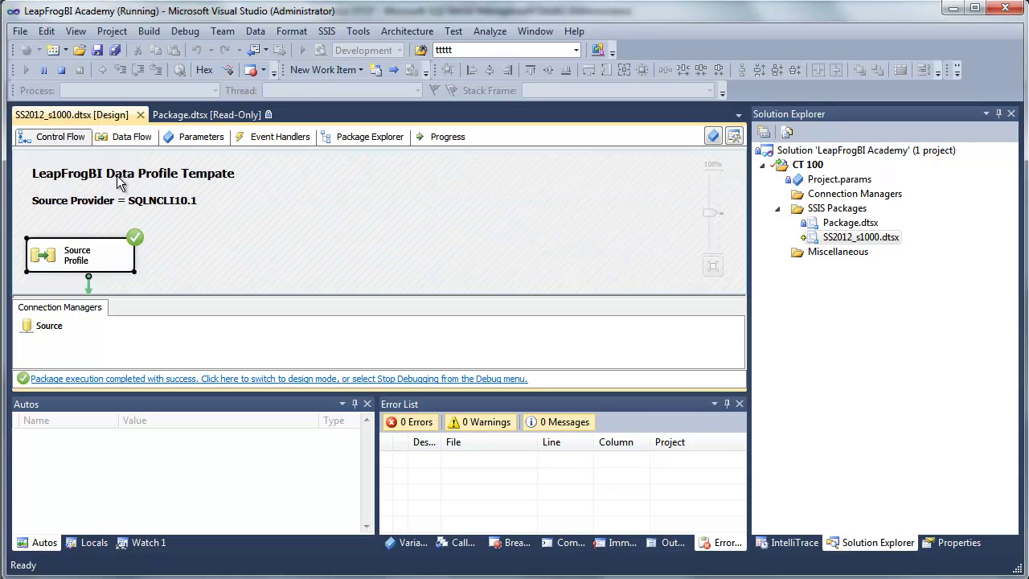
Stop debugging the profile package and save SS2012_s1000.dtsx in design mode
left_click(307, 247)
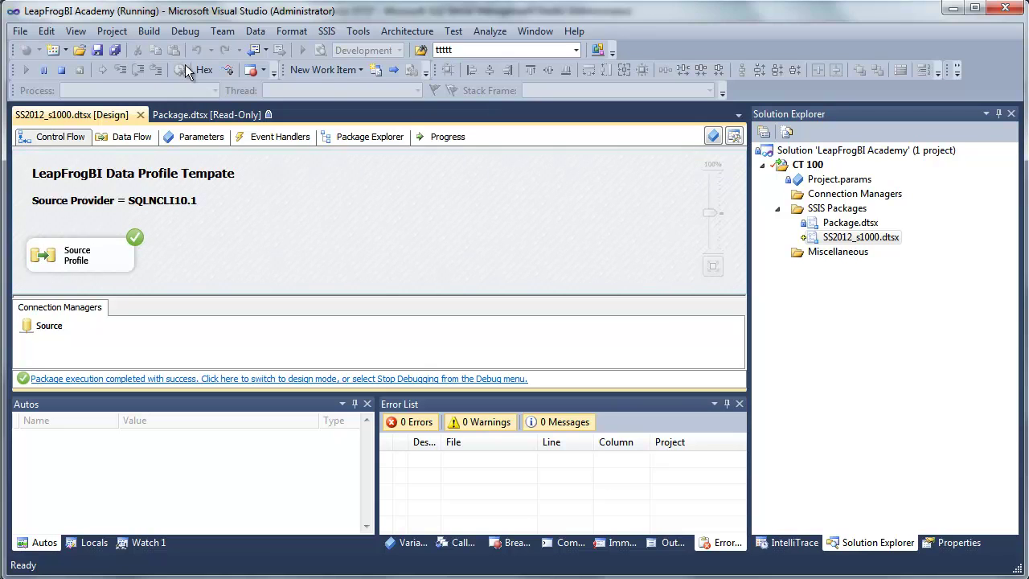
left_click(77, 255)
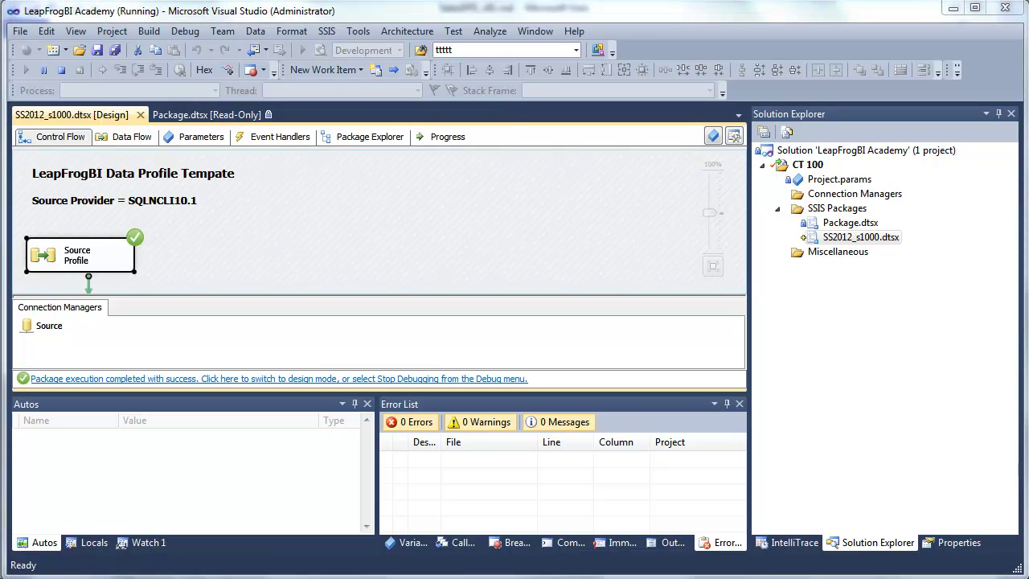
left_click(66, 72)
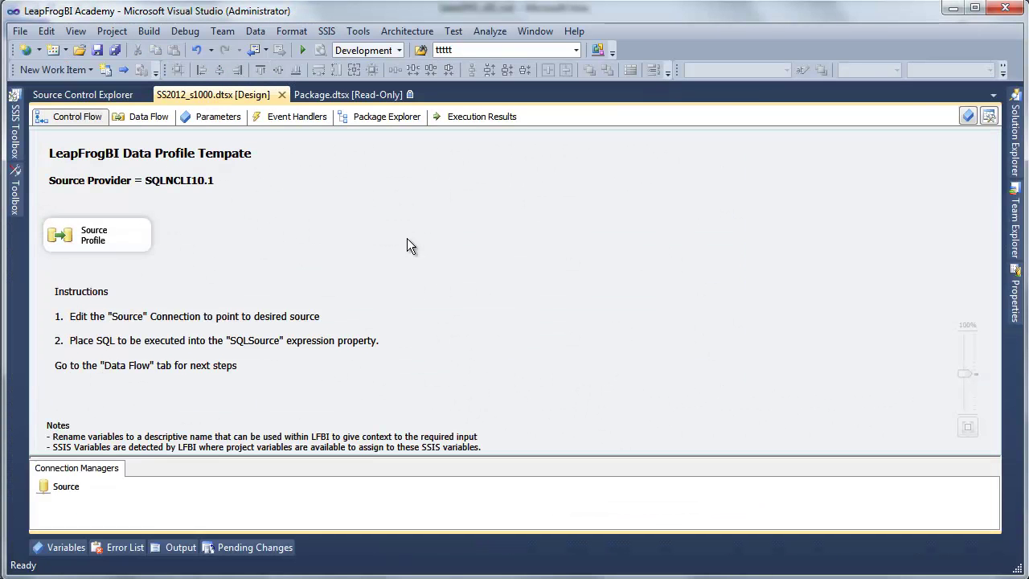
left_click(96, 49)
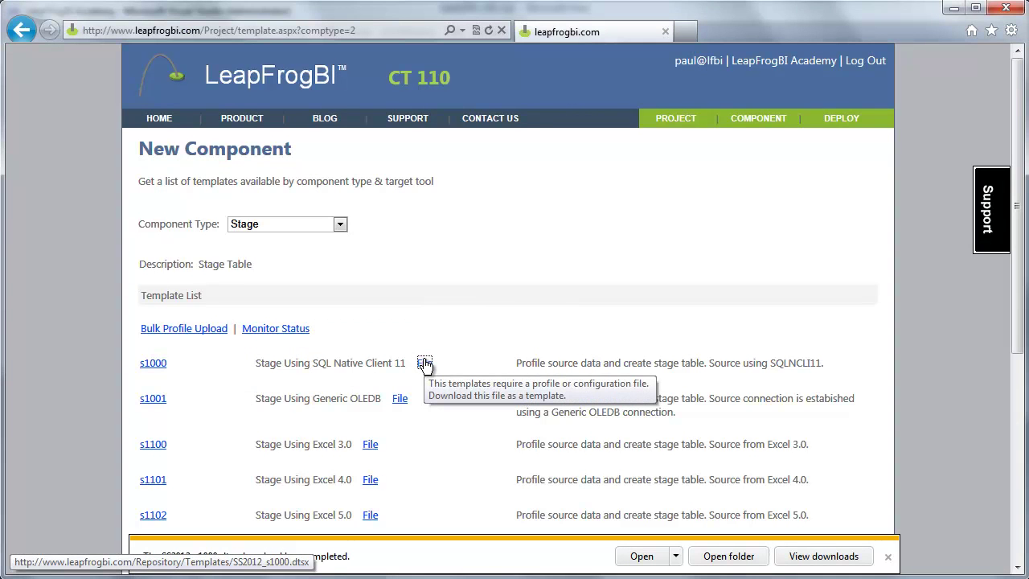
Switch to the LeapFrogBI site and start a stage component from template s1000, named SpecialOffer with status Pending
left_click(153, 363)
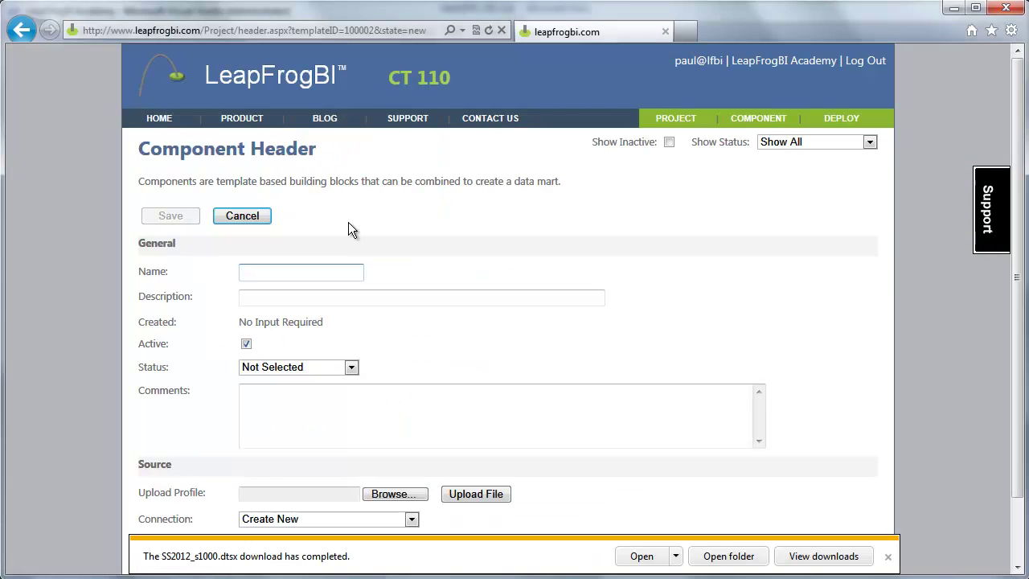
type("SpecialOffer")
key("Tab")
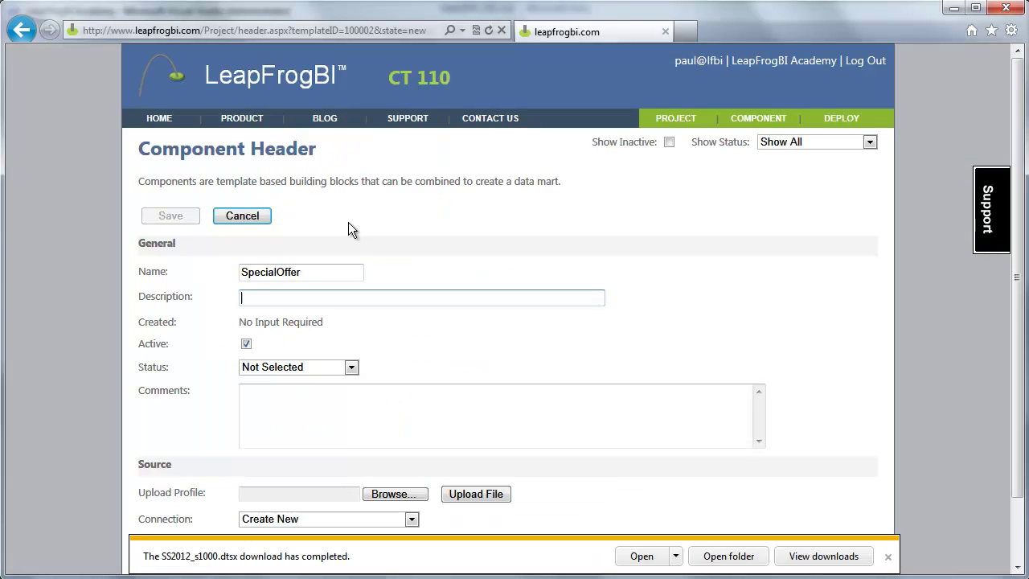
key("Tab")
key("Tab")
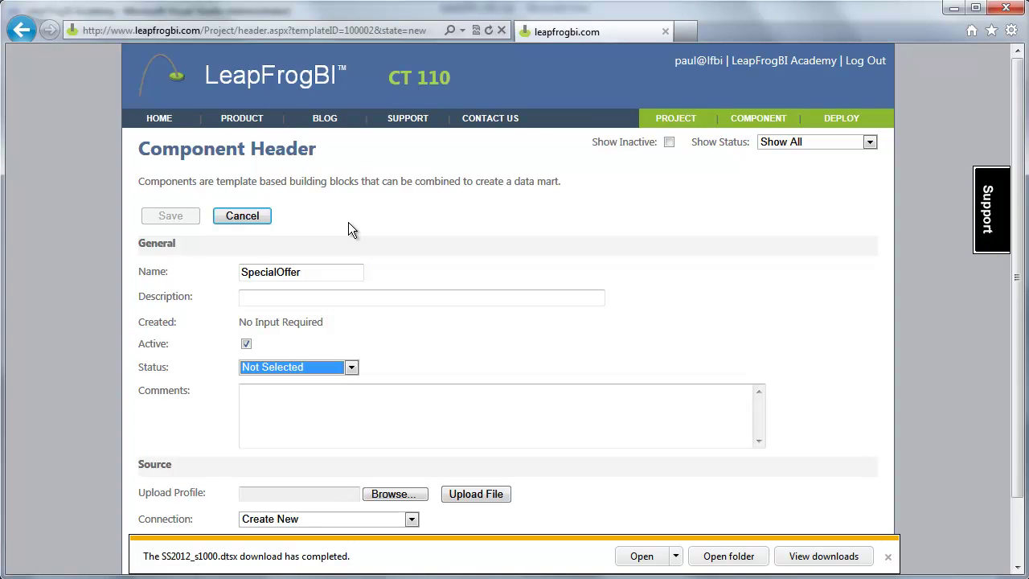
left_click(354, 367)
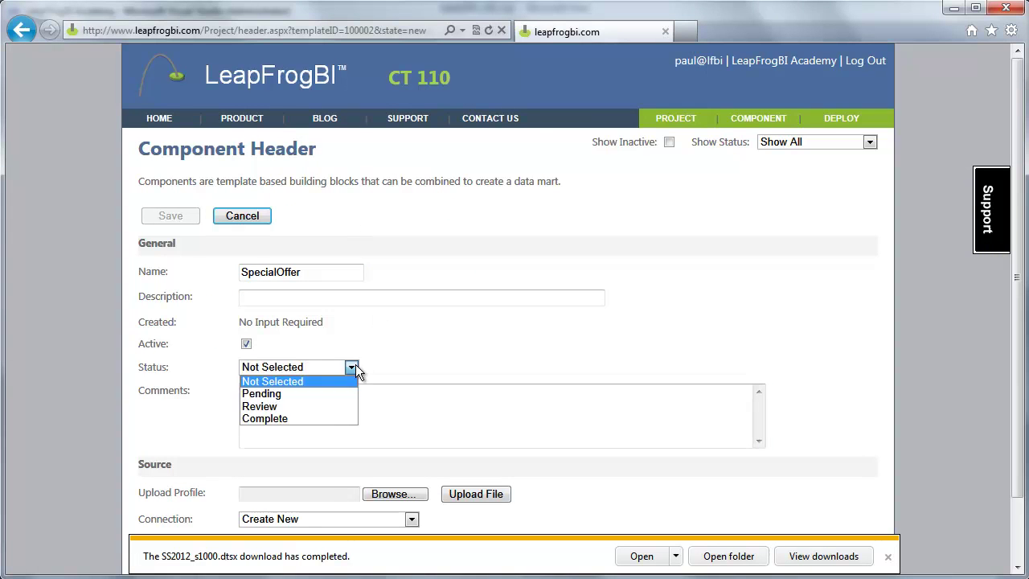
left_click(307, 393)
left_click(308, 392)
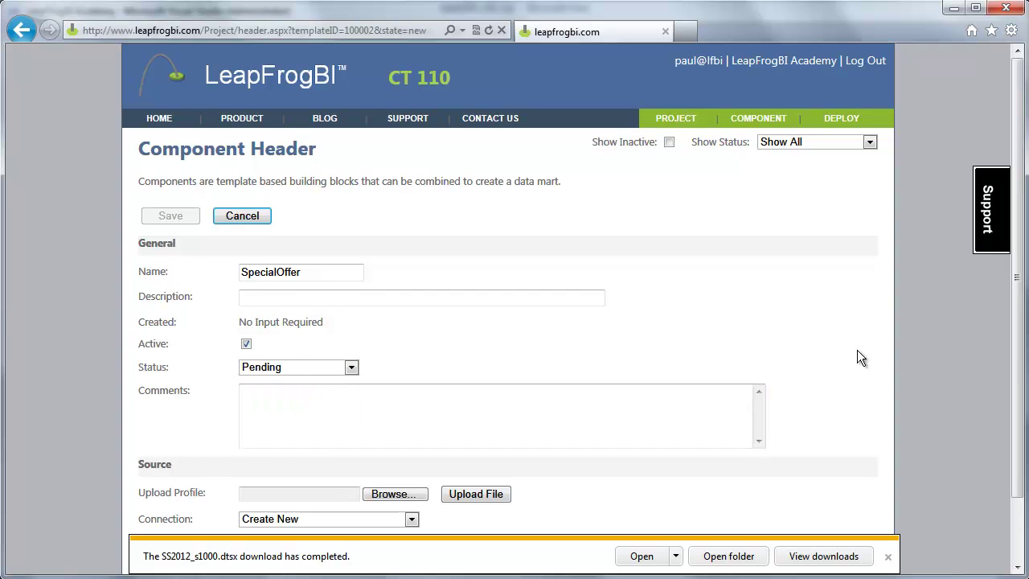
Choose SS2012_s1000.dtsx from D:\Projects\SSIS2012\LeapFrogBI Academy\CT 100 as the source profile file
scroll(857, 350, "down", 2)
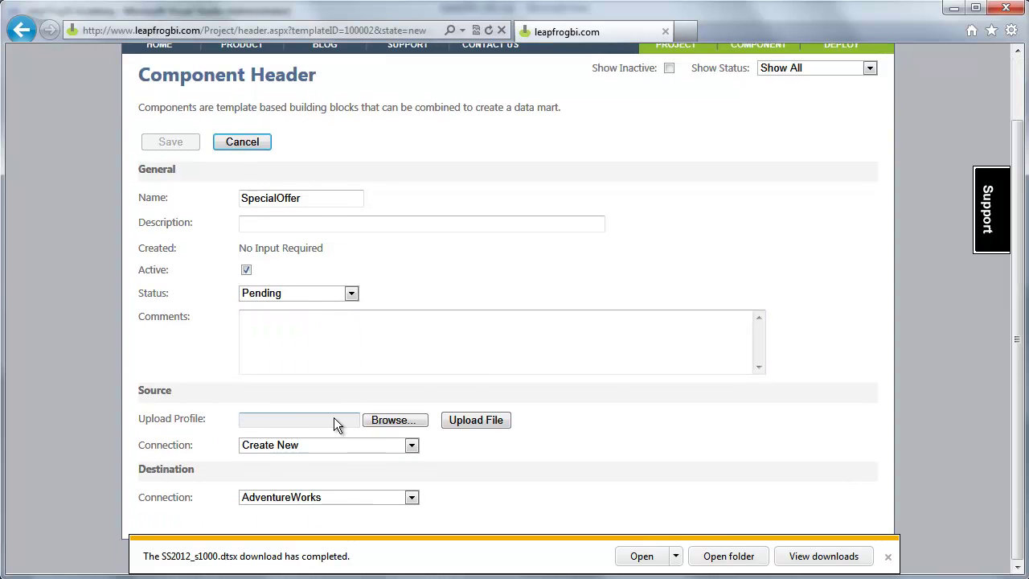
left_click(377, 420)
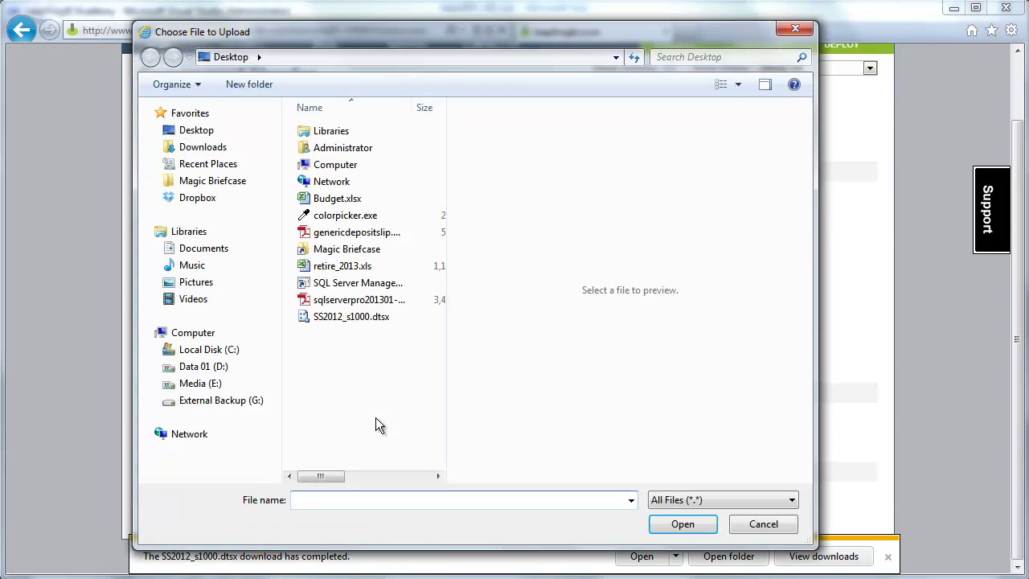
left_click(205, 366)
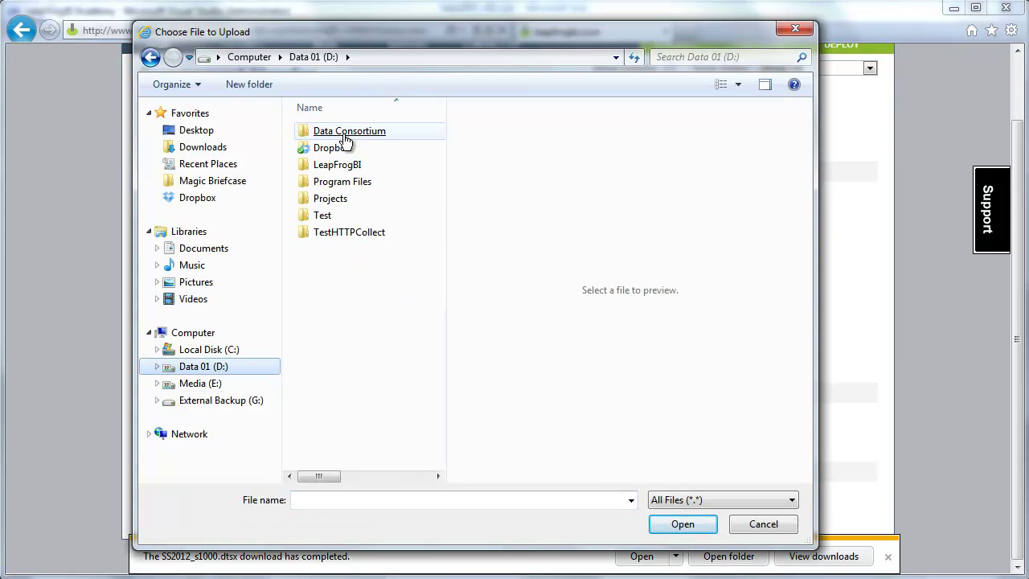
left_click(332, 201)
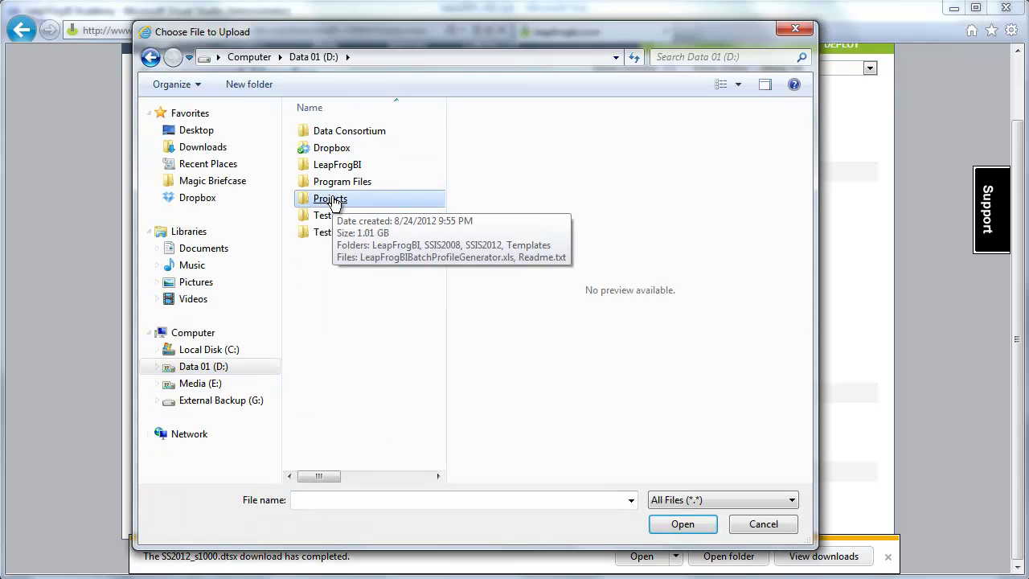
double_click(333, 201)
left_click(333, 200)
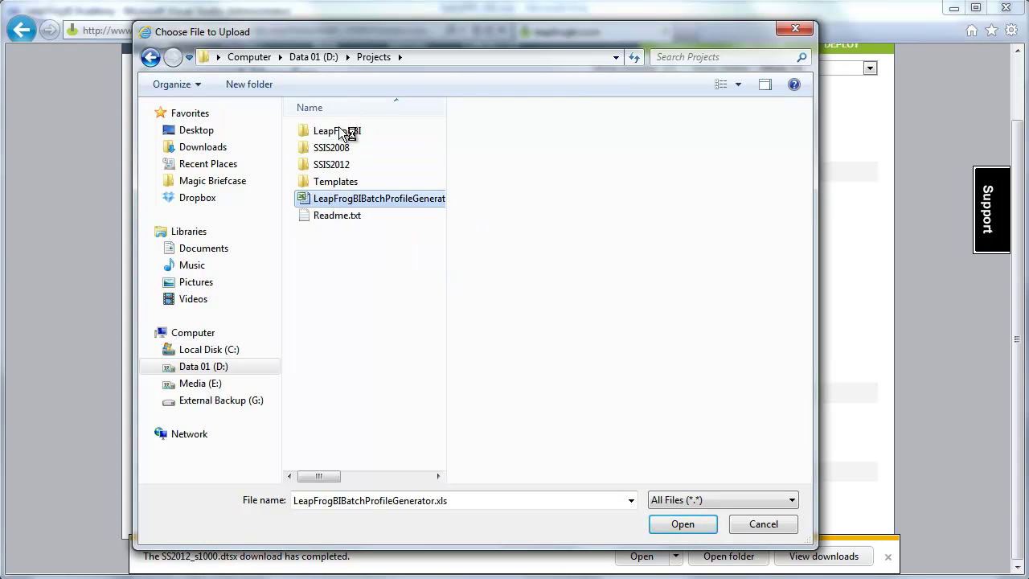
left_click(331, 165)
double_click(330, 166)
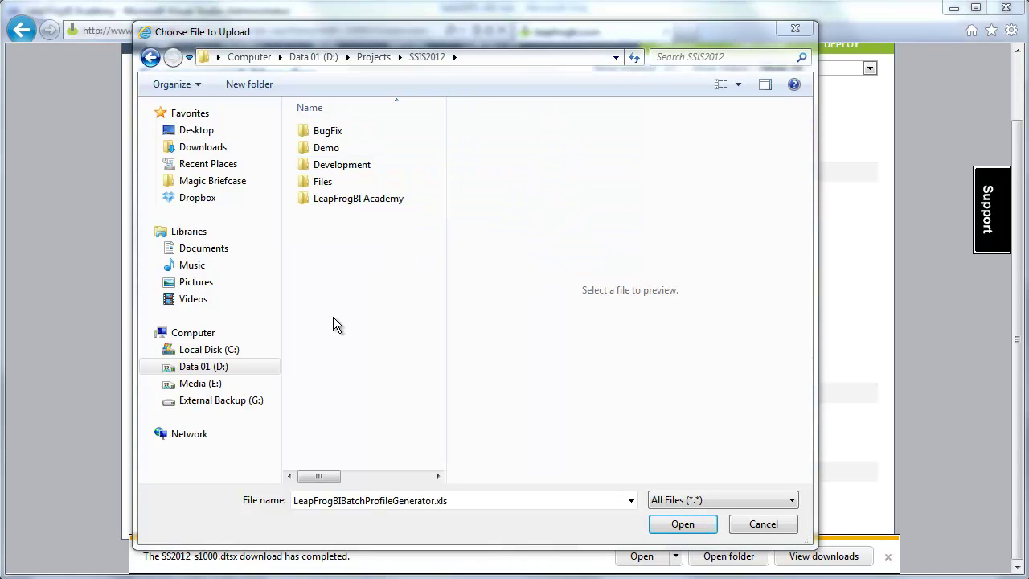
double_click(330, 201)
double_click(329, 131)
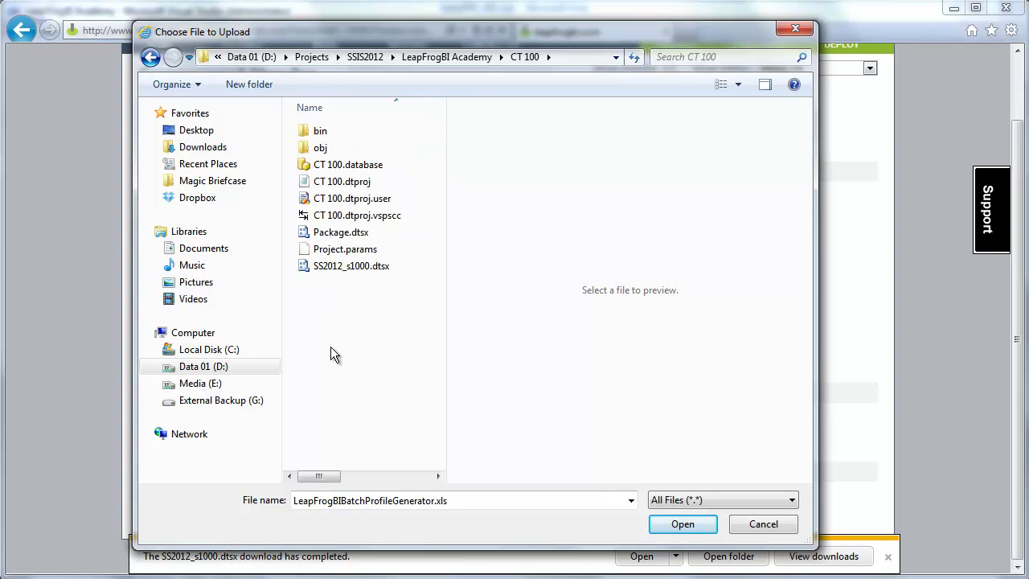
double_click(336, 267)
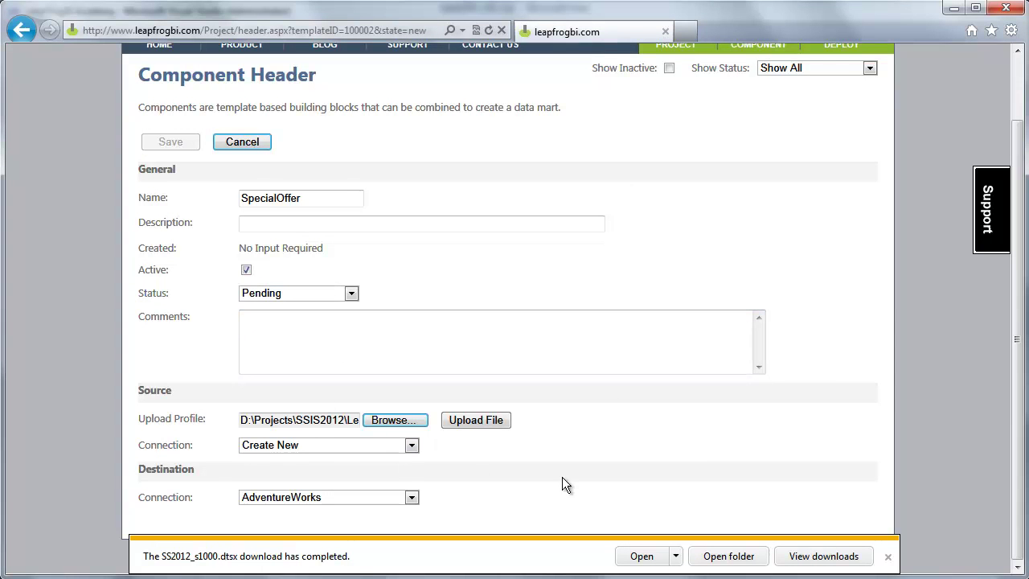
Upload the chosen profile package and check the upload status message beside the file field
left_click(489, 416)
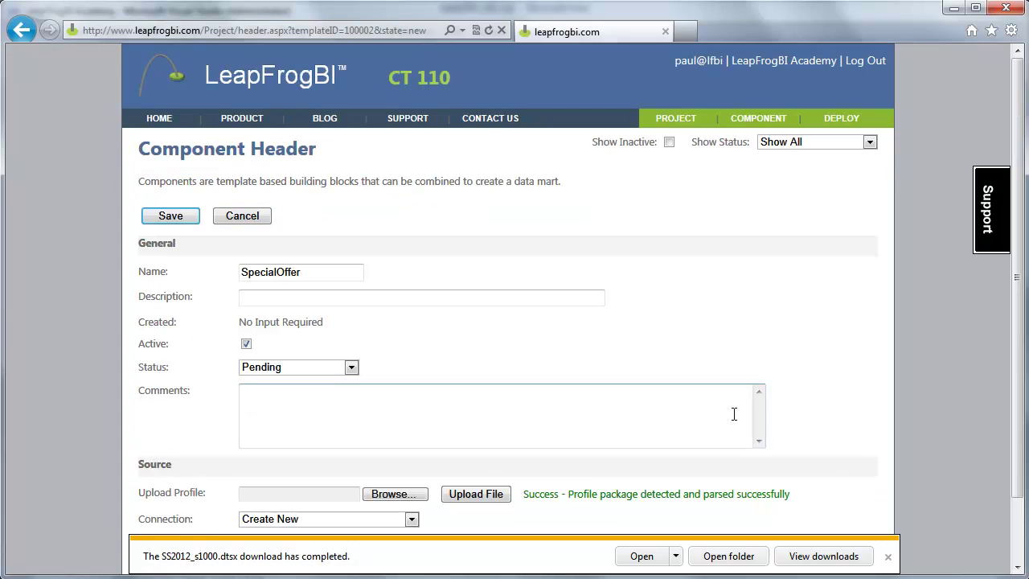
scroll(804, 415, "down", 2)
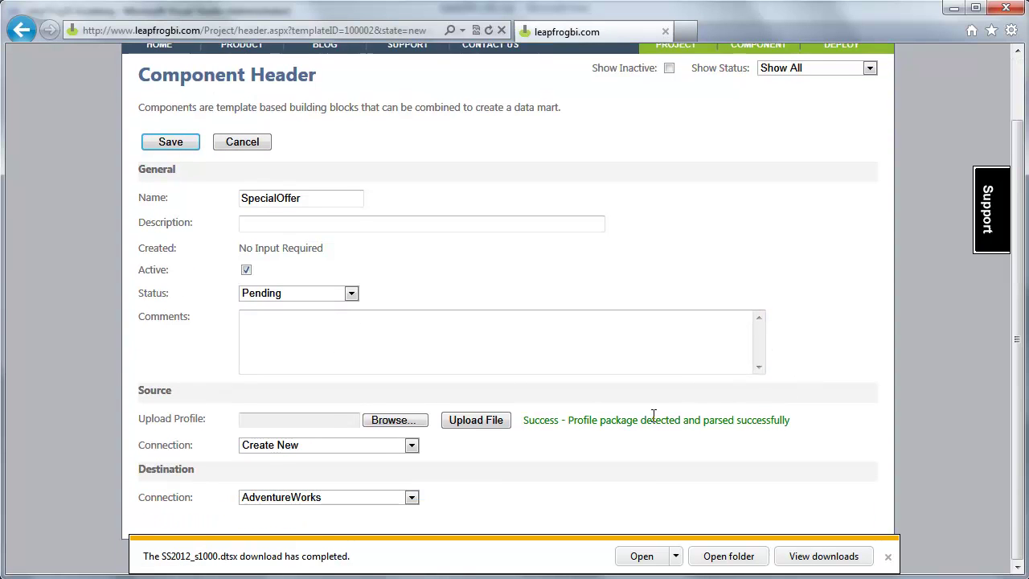
left_click_drag(566, 420, 791, 419)
left_click(817, 420)
Use AdventureWorks as both the source and destination connection, and save the SpecialOffer component header
left_click(412, 447)
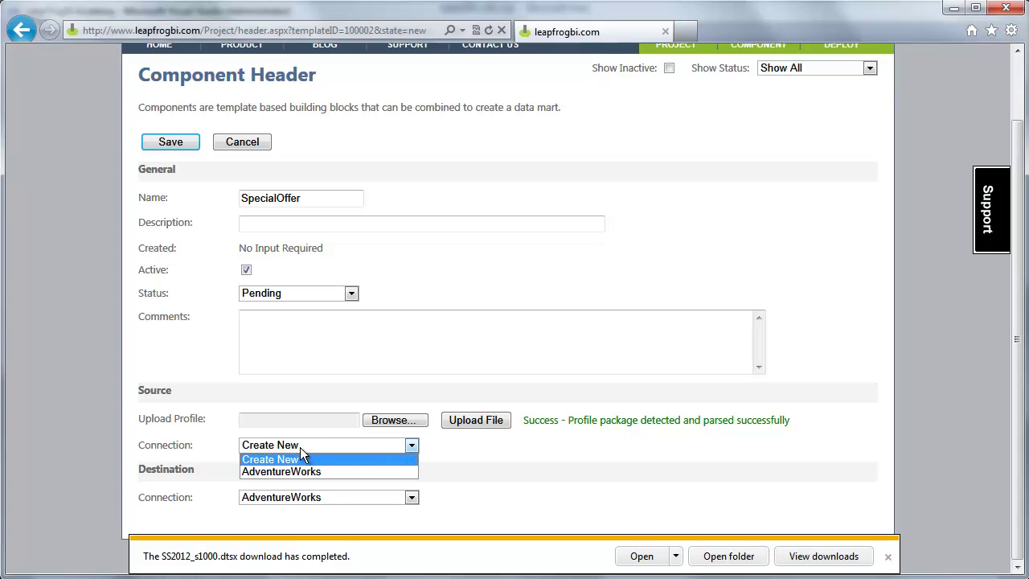
left_click(299, 471)
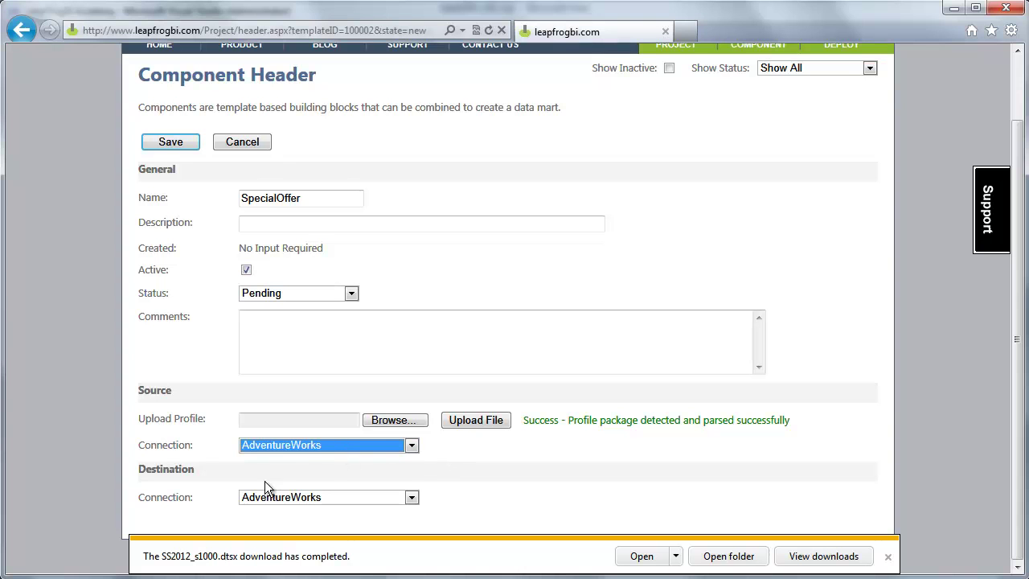
left_click(411, 498)
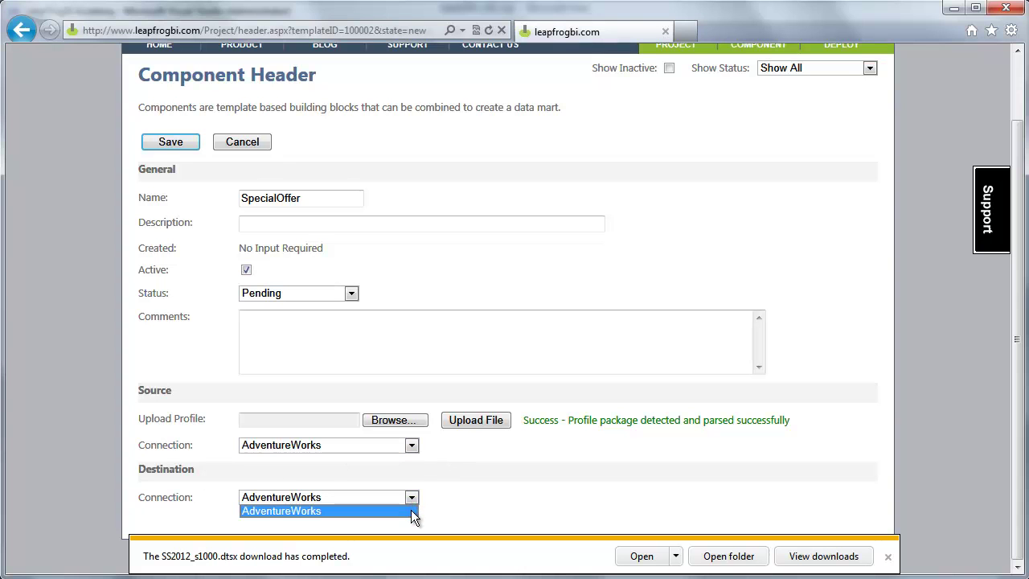
left_click(410, 501)
left_click(469, 489)
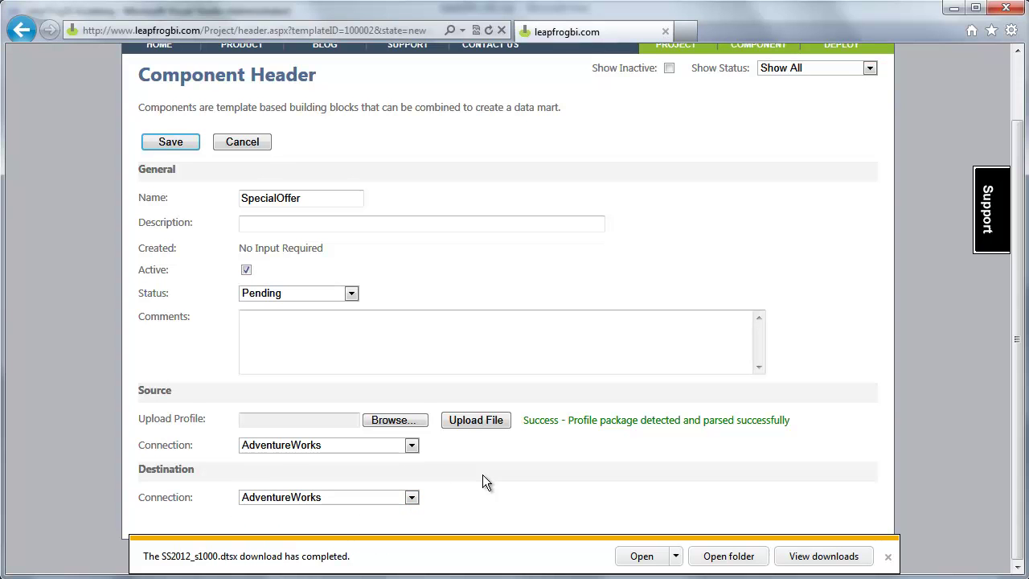
scroll(482, 474, "up", 2)
left_click(184, 222)
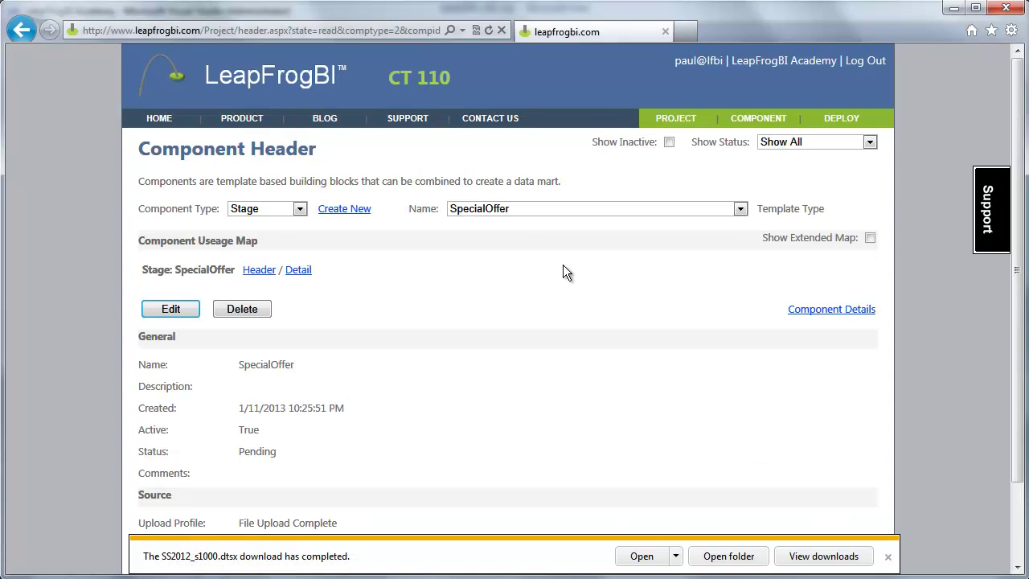
Start a new Connection component from template c1000, SQL Native Client 11, and name it Stage
left_click(301, 210)
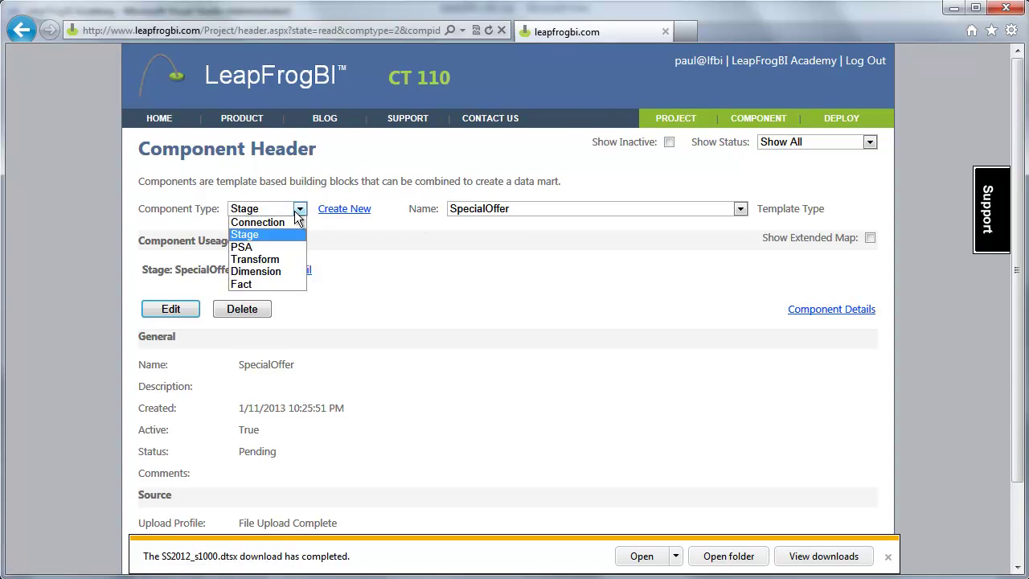
left_click(258, 223)
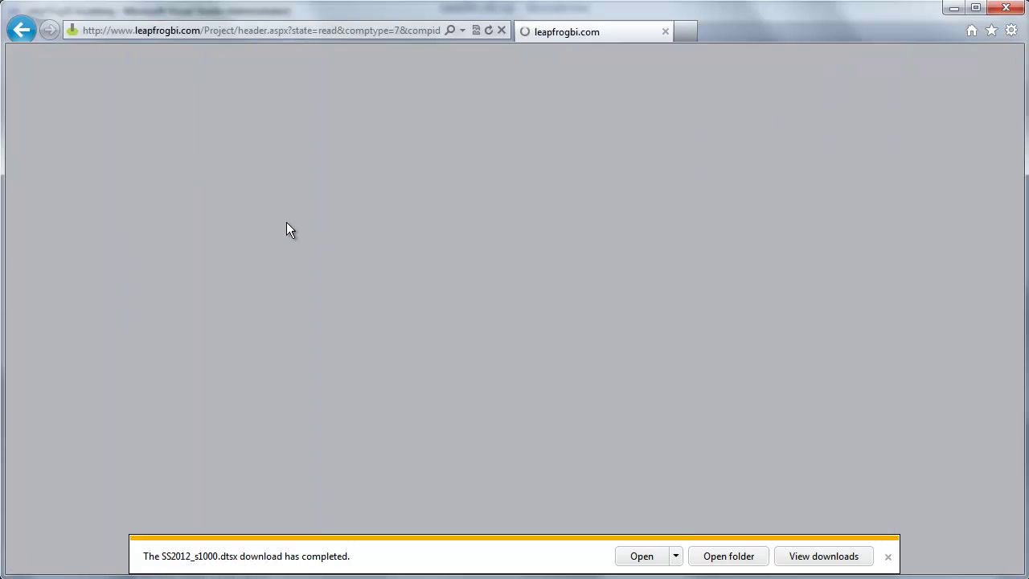
left_click(346, 209)
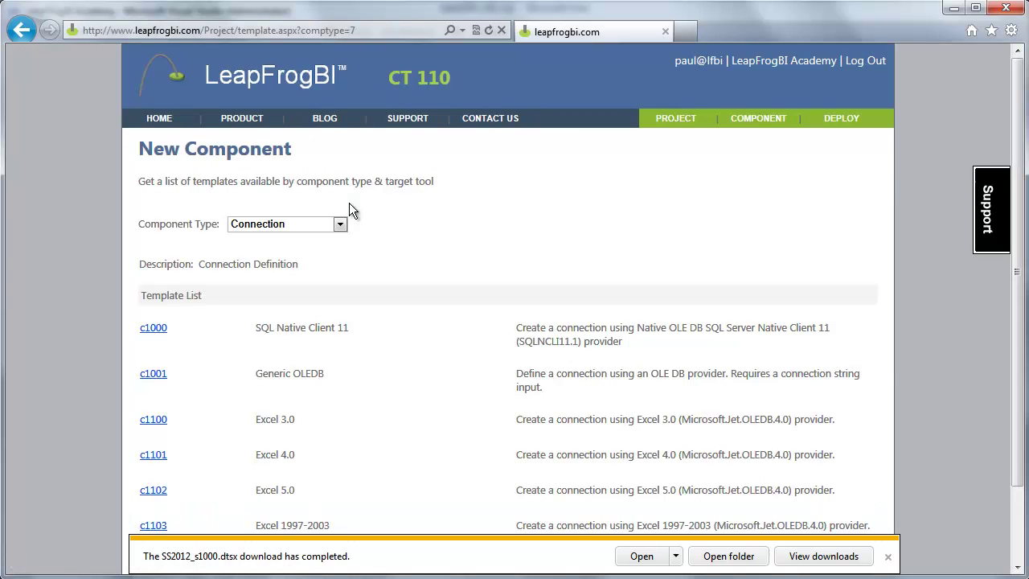
left_click(160, 335)
left_click(263, 275)
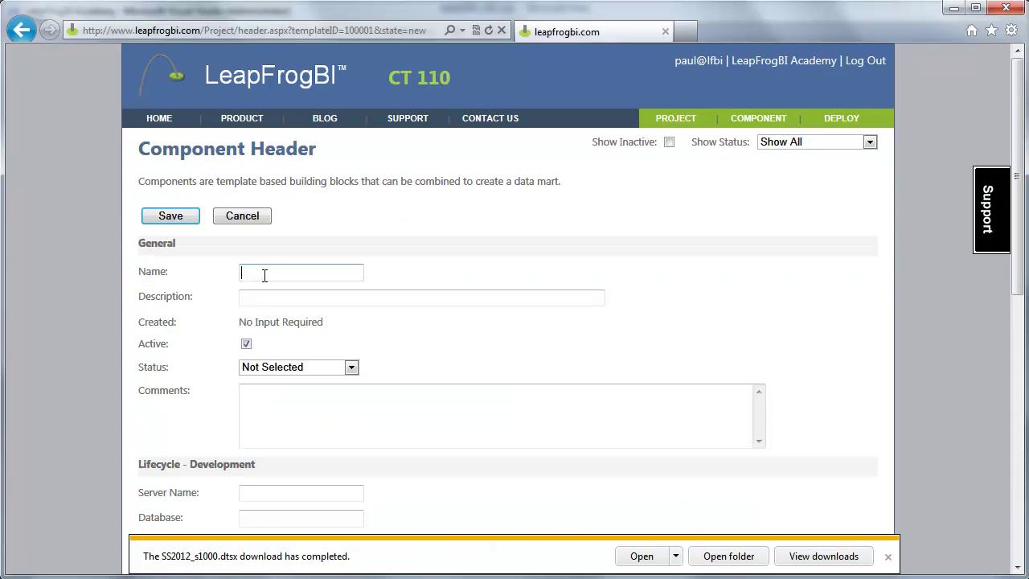
type("Stage")
left_click(690, 281)
scroll(775, 273, "down", 3)
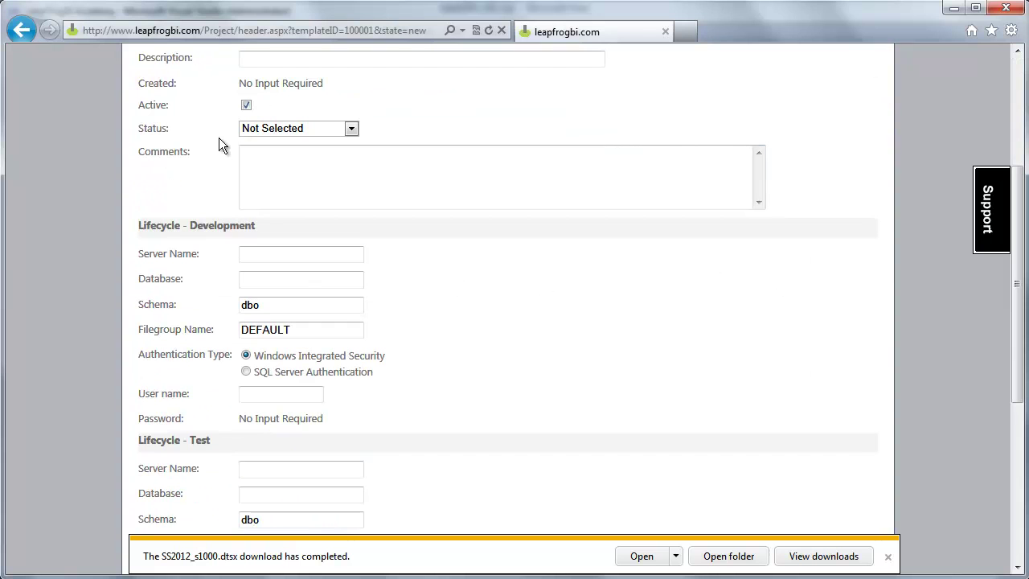
Set the Development lifecycle server name to AUSTX01\SS2012 and the database to LeapFrogBIAcademy
left_click(202, 250)
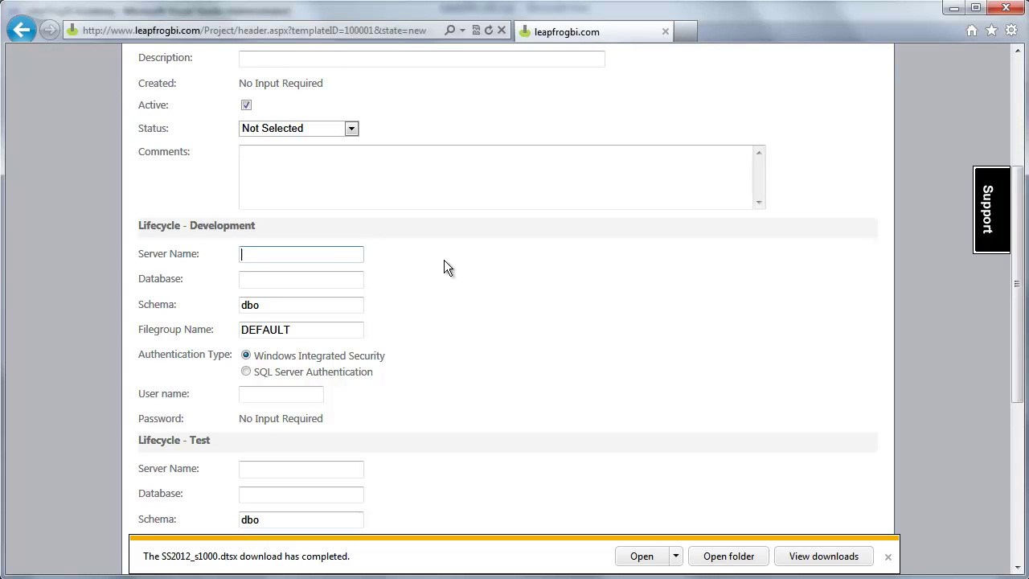
type("AUSTX01\\")
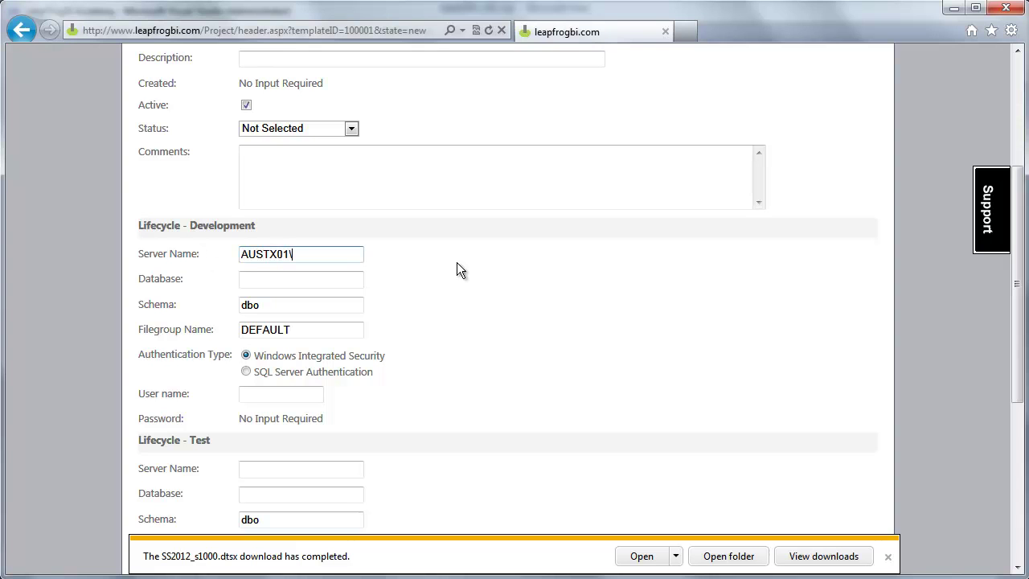
type("SS2012")
key("Tab")
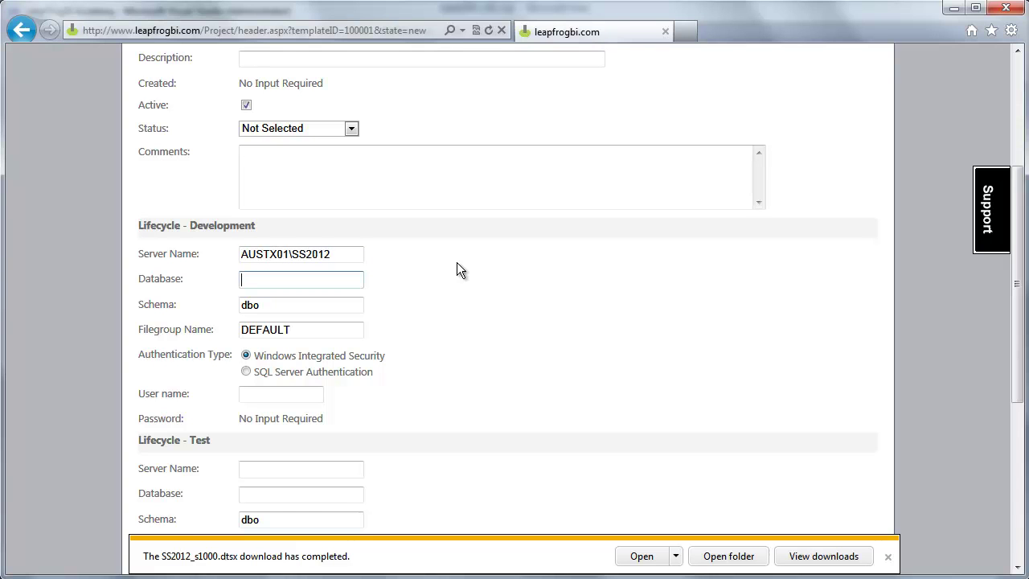
type("LeapFrogBIAcademy")
key("Tab")
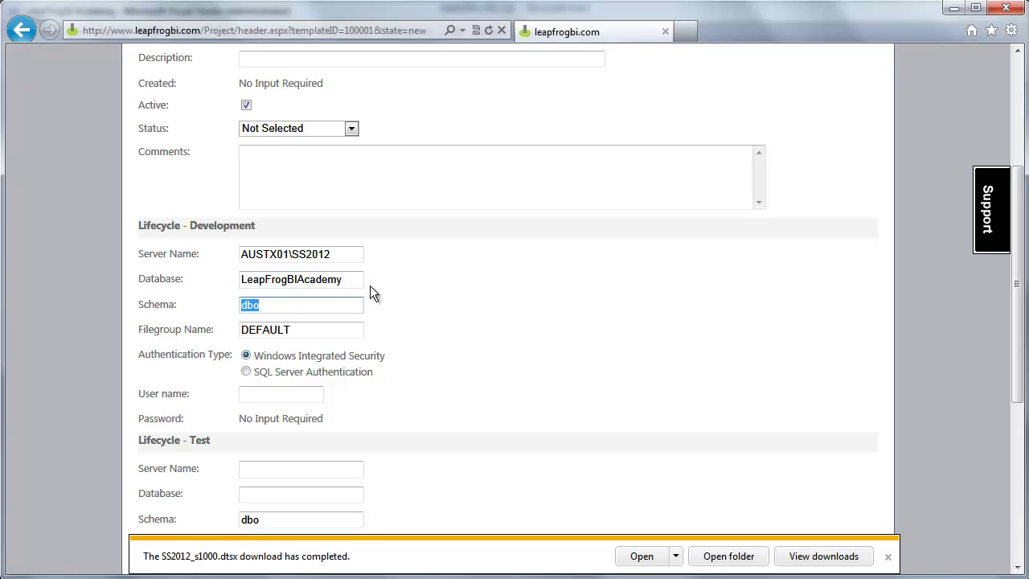
Set the Development schema to stage and save the Stage connection component
type("stage")
key("Tab")
key("Tab")
key("Tab")
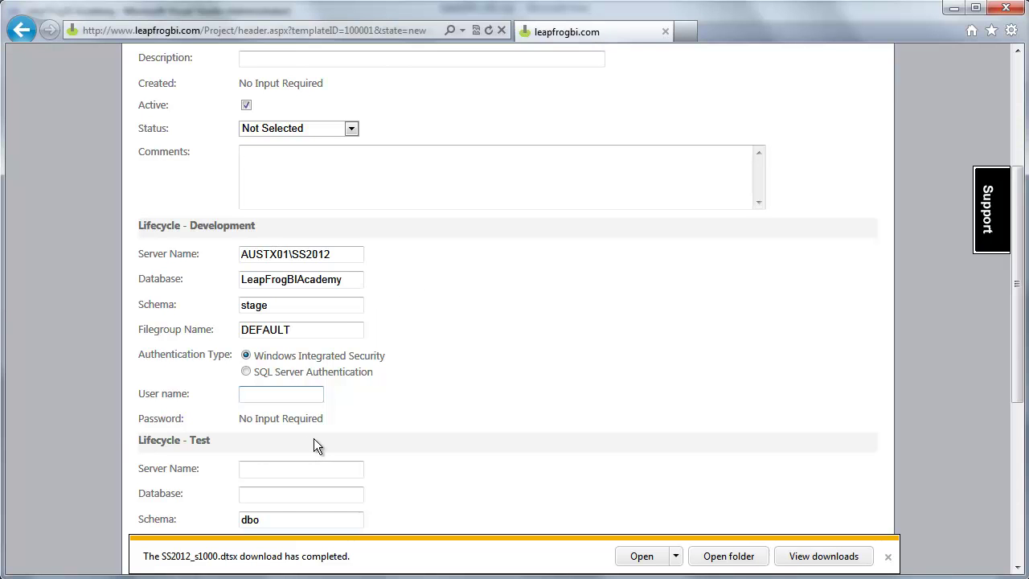
scroll(574, 292, "up", 3)
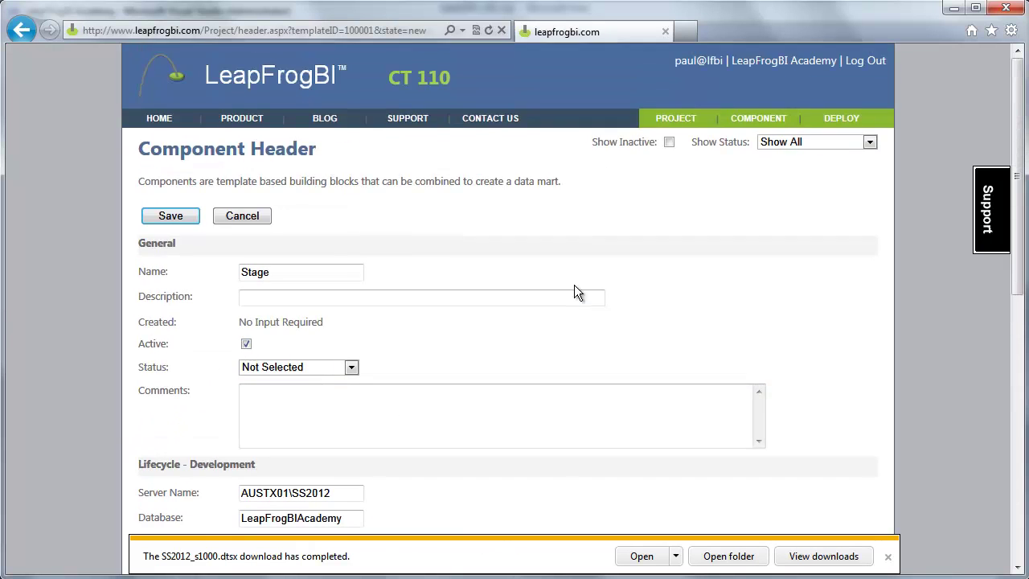
left_click(173, 217)
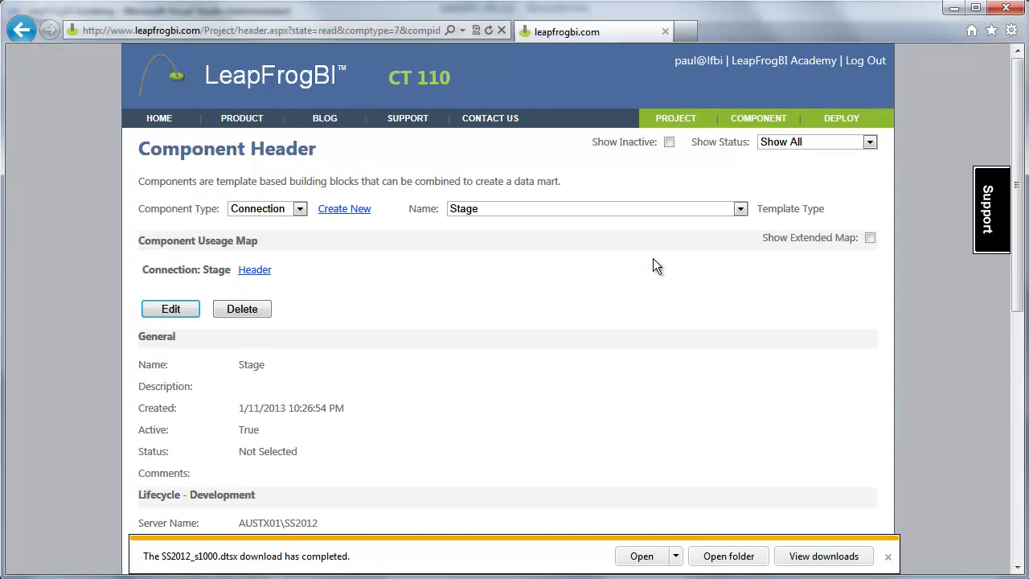
Edit the SpecialOffer stage component's header to use Stage as its destination connection, and update the component
left_click(278, 209)
left_click(275, 237)
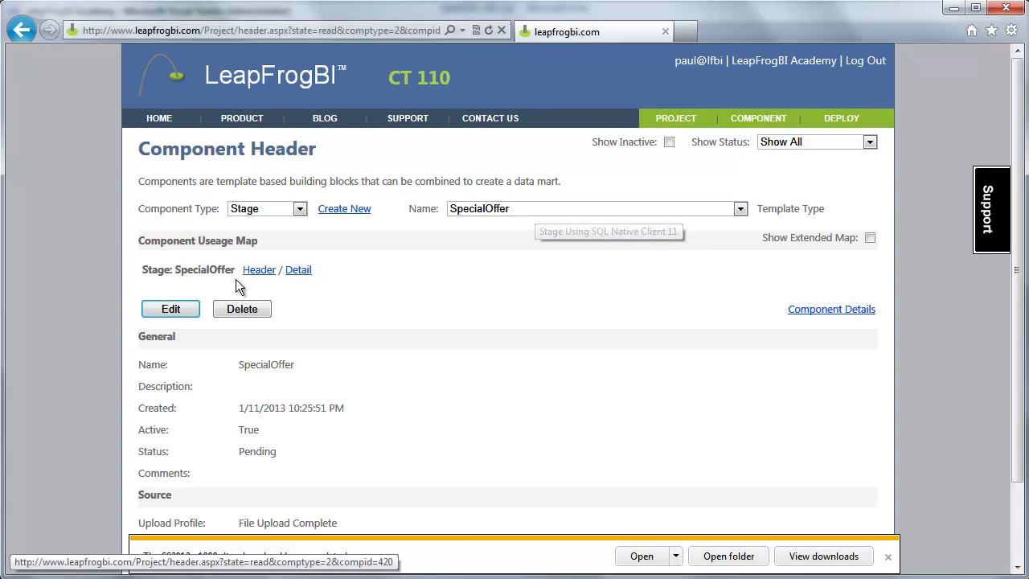
left_click(168, 309)
scroll(445, 299, "down", 1)
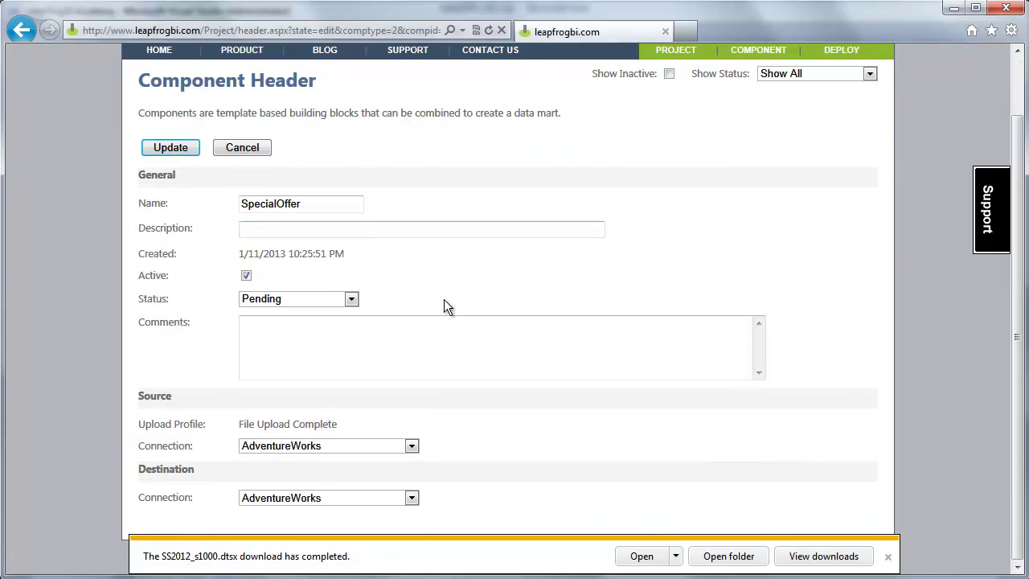
left_click(386, 499)
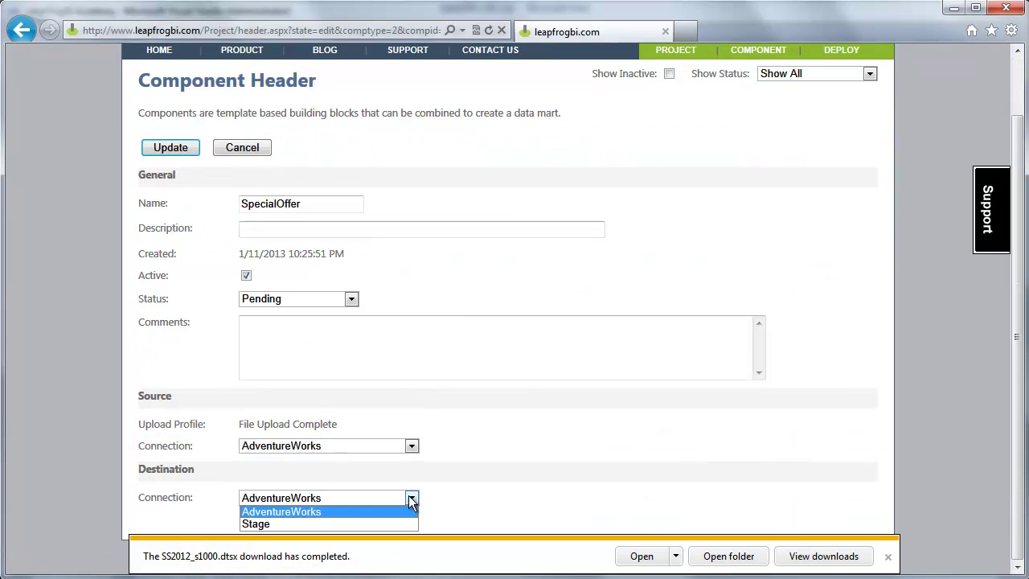
left_click(338, 523)
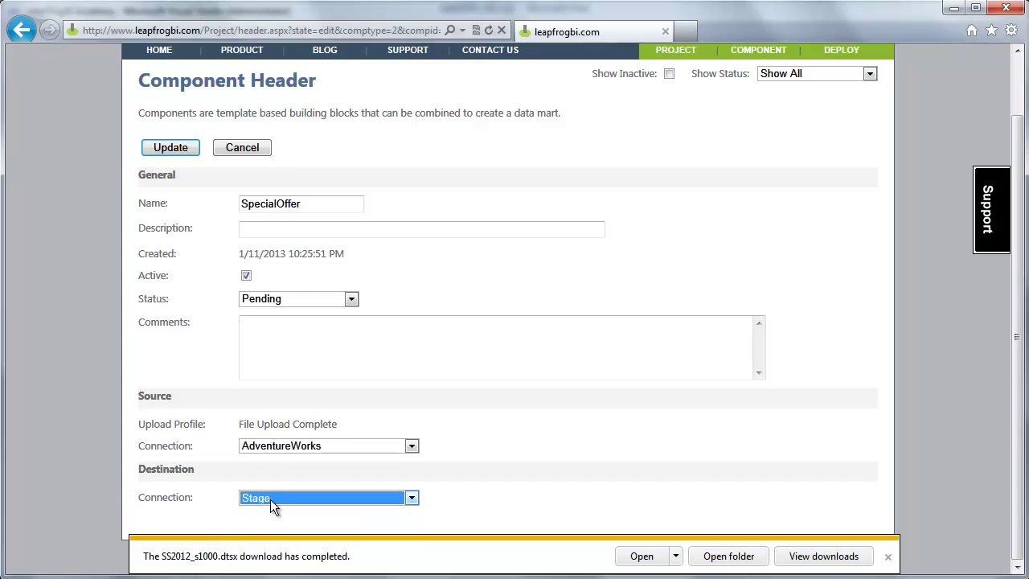
left_click(589, 497)
scroll(589, 495, "up", 1)
left_click(194, 215)
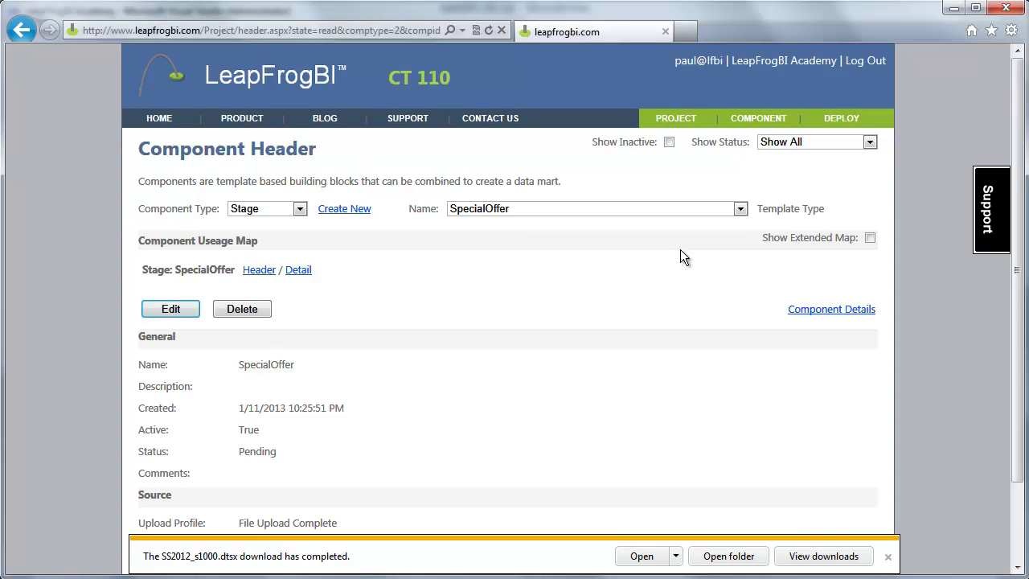
Open the SpecialOffer component details and examine the field list and the ModifiedDate source parameter assignment
left_click(830, 311)
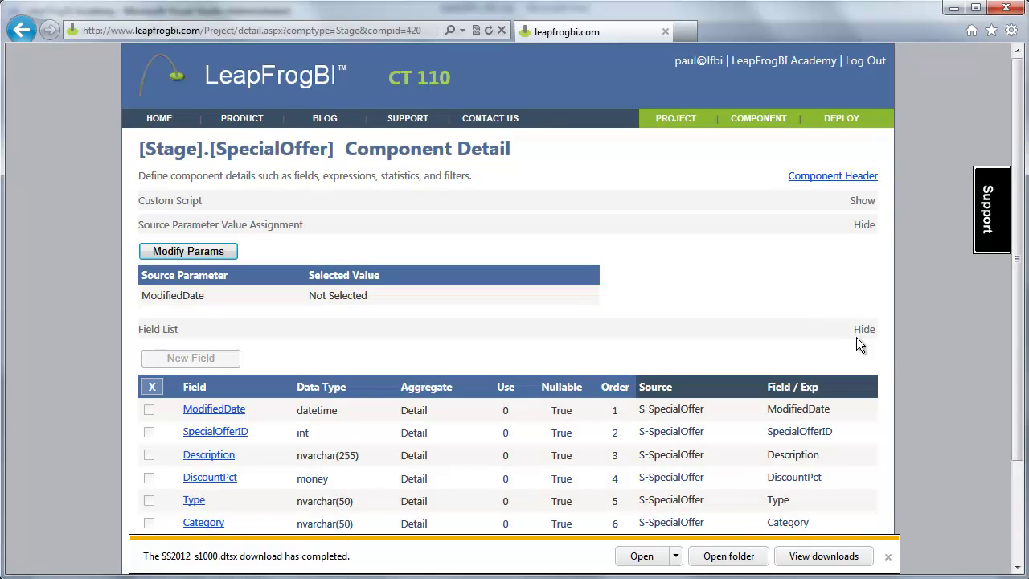
scroll(900, 349, "down", 3)
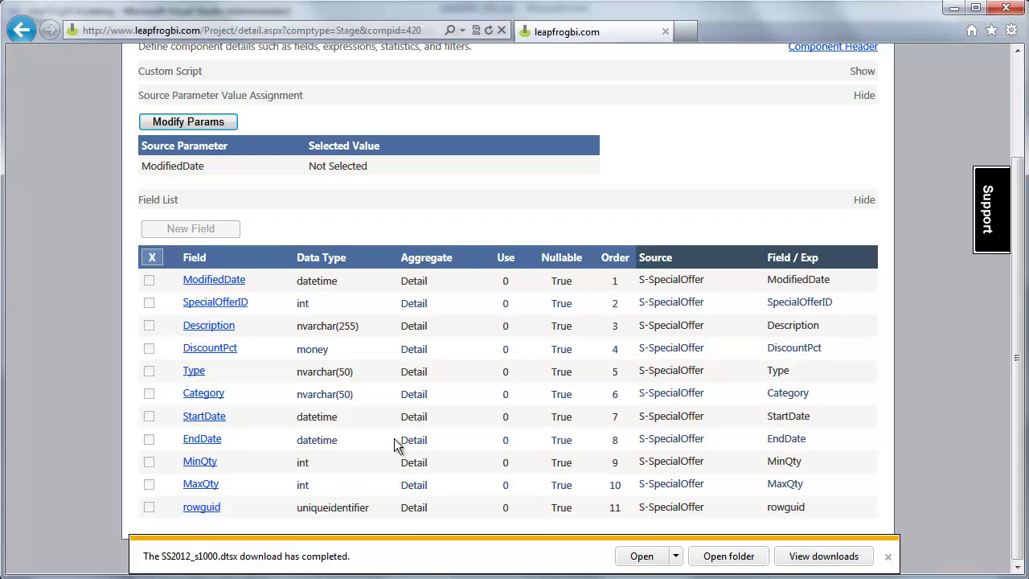
left_click_drag(142, 166, 379, 170)
left_click(381, 178)
left_click(393, 167)
Open the source parameter settings, check which project statistics are available for ModifiedDate, and return to the component details
left_click(206, 127)
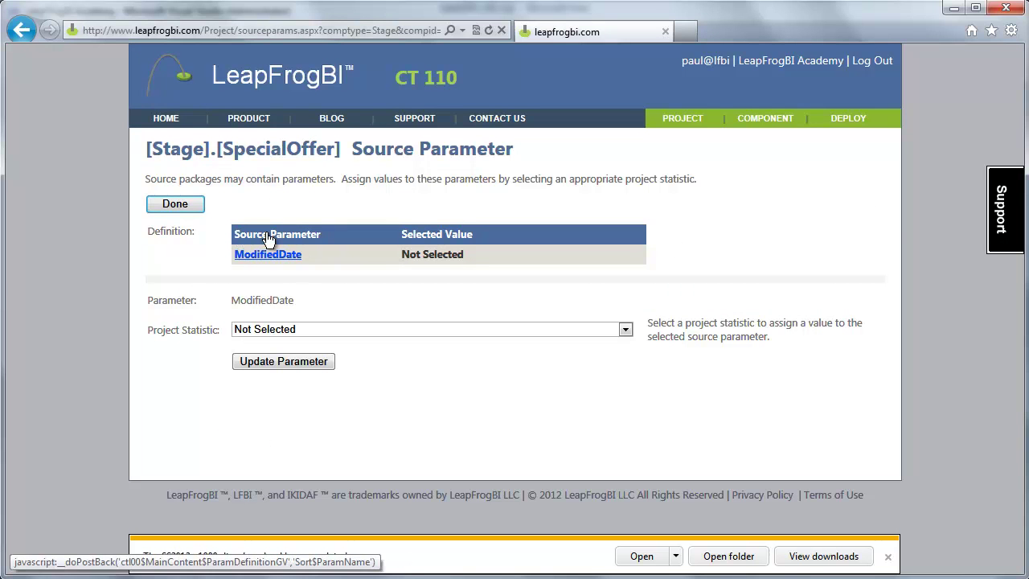
left_click(265, 264)
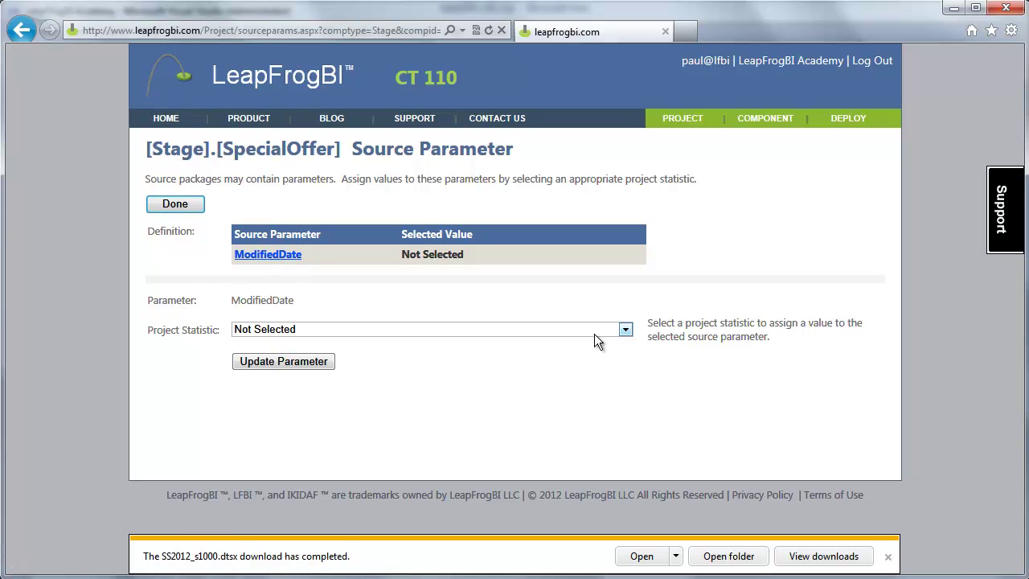
left_click(625, 330)
left_click(624, 332)
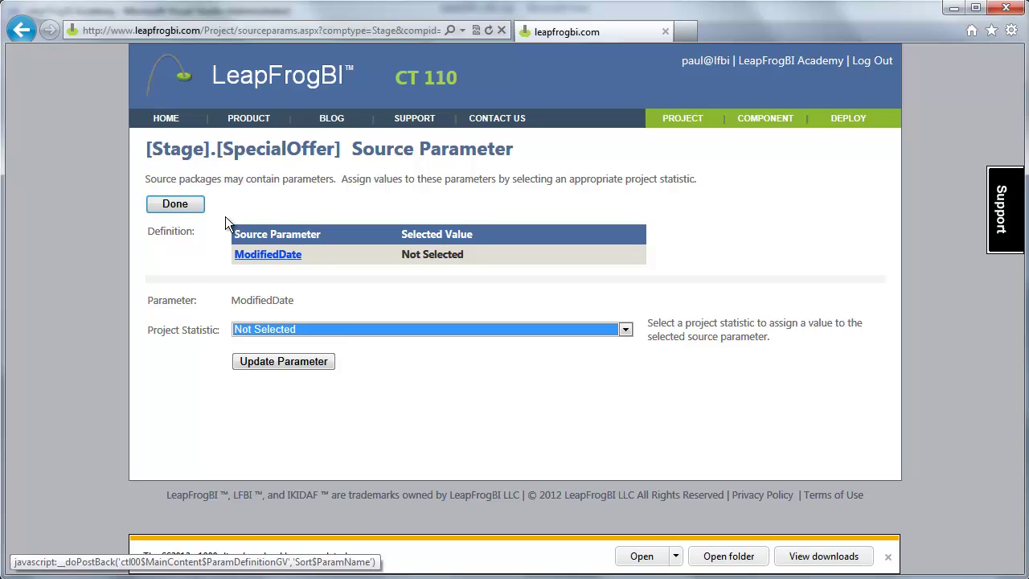
left_click(186, 207)
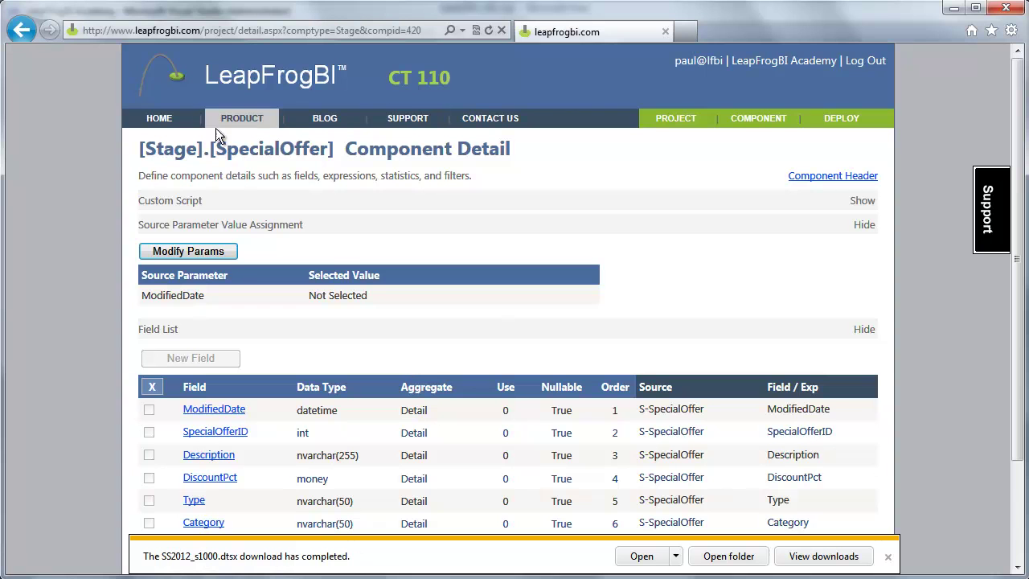
Try the Maximum statistic in the ModifiedDate field definition, examine its default value, and leave without updating the field
left_click(227, 409)
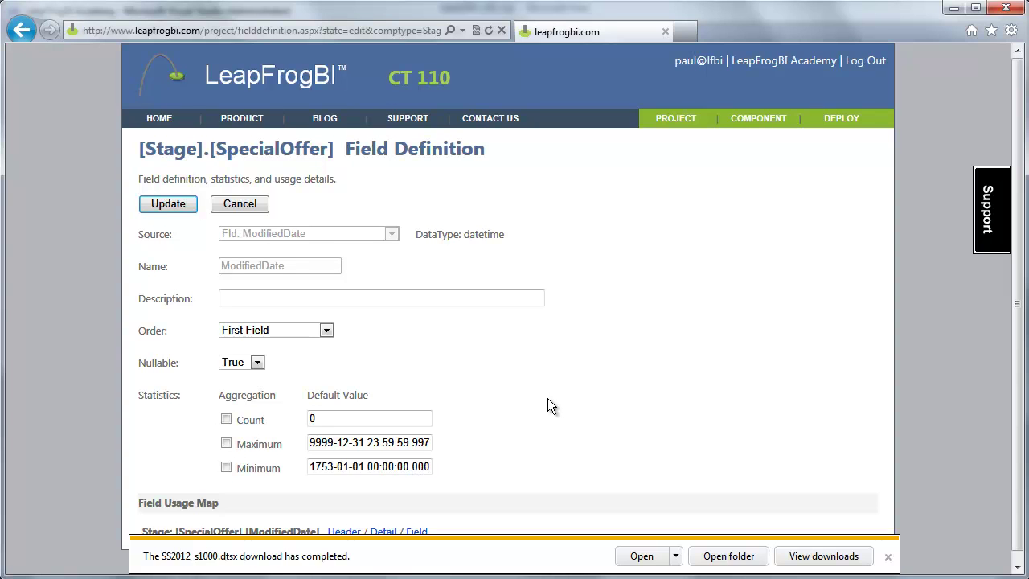
scroll(547, 398, "down", 1)
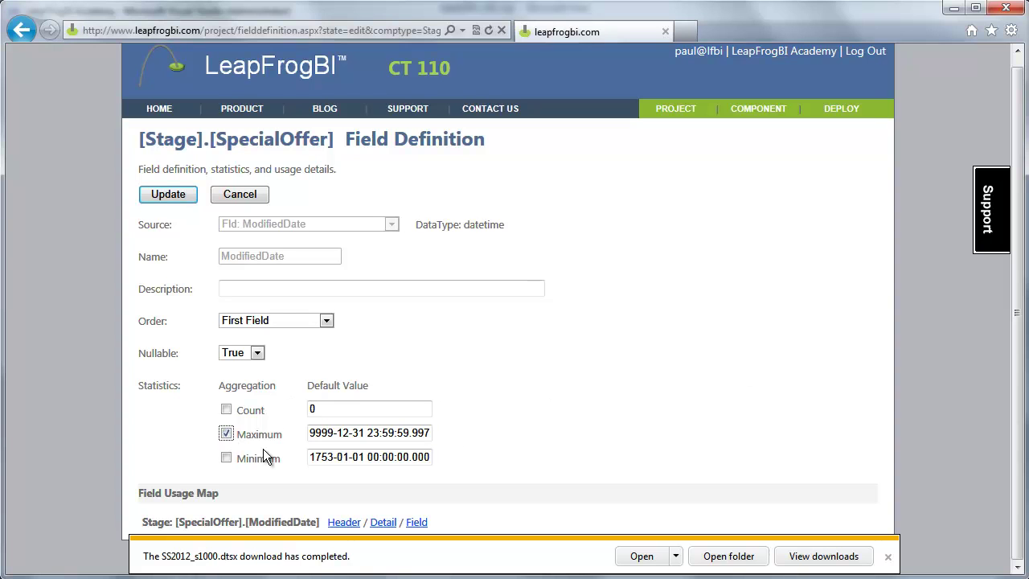
double_click(375, 434)
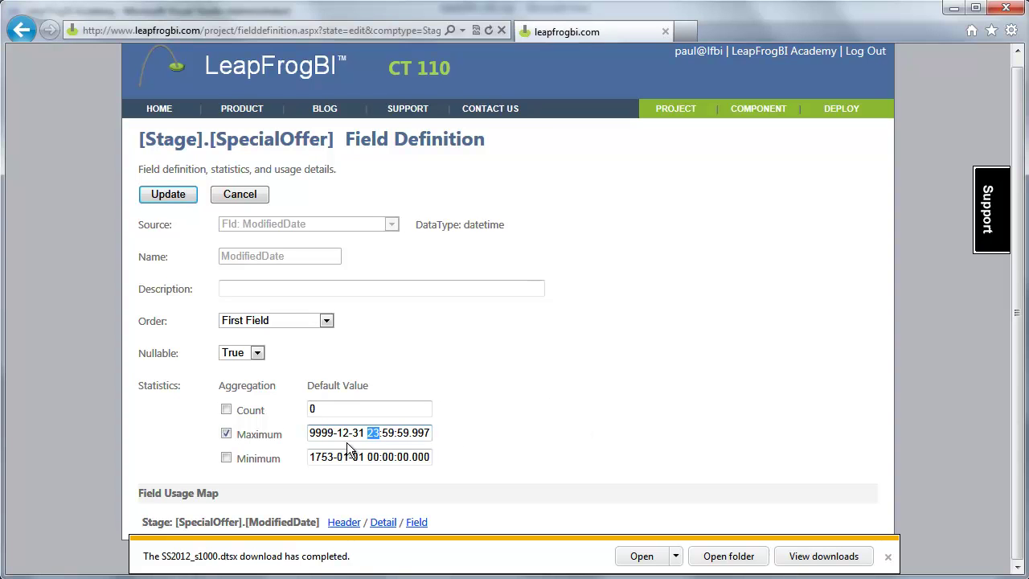
triple_click(344, 436)
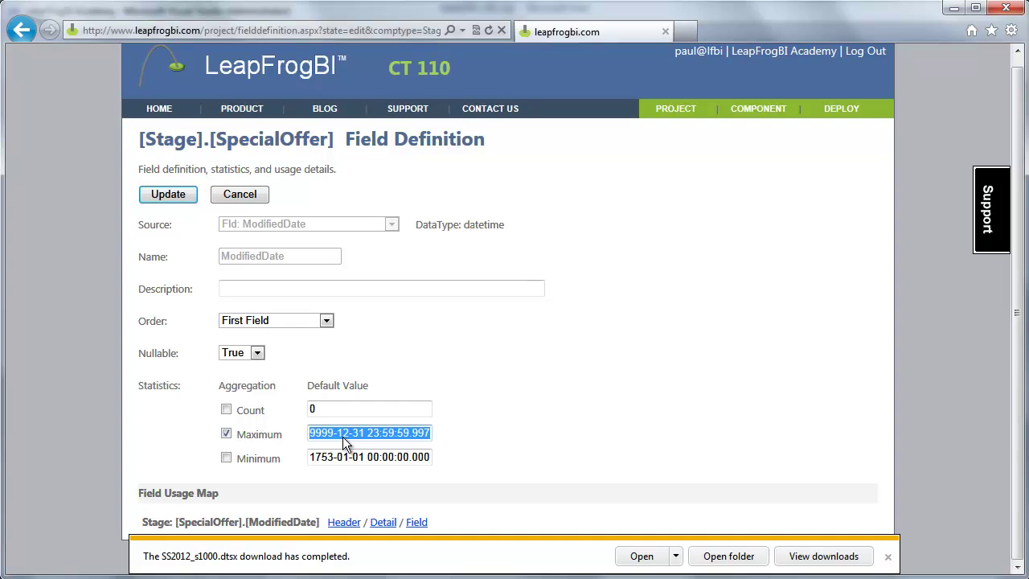
left_click(251, 202)
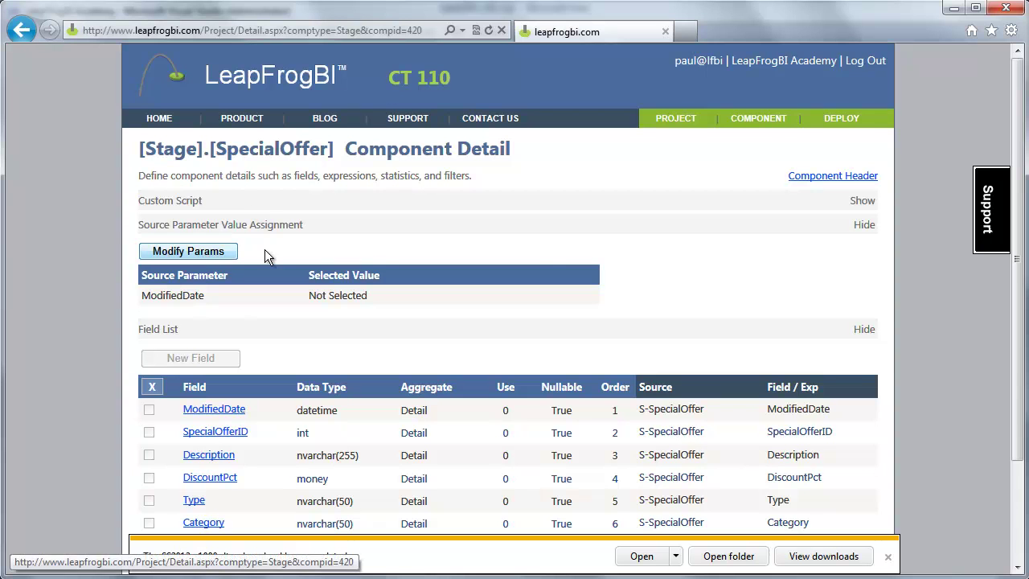
left_click(877, 178)
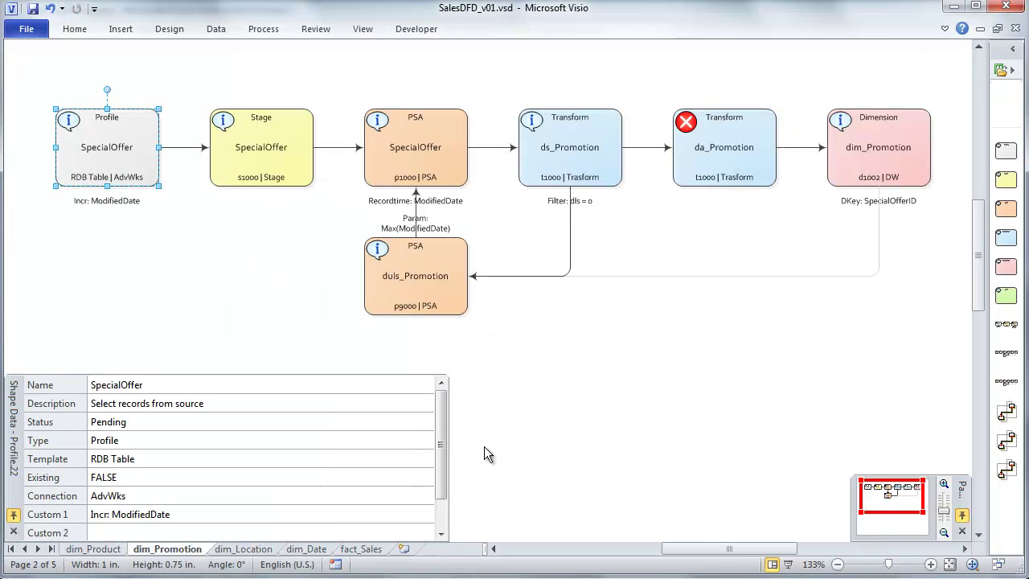
In Visio's SalesDFD_v01.vsd, close the Shape Data window and examine the profile shapes in the dim_Product data flow
left_click(93, 551)
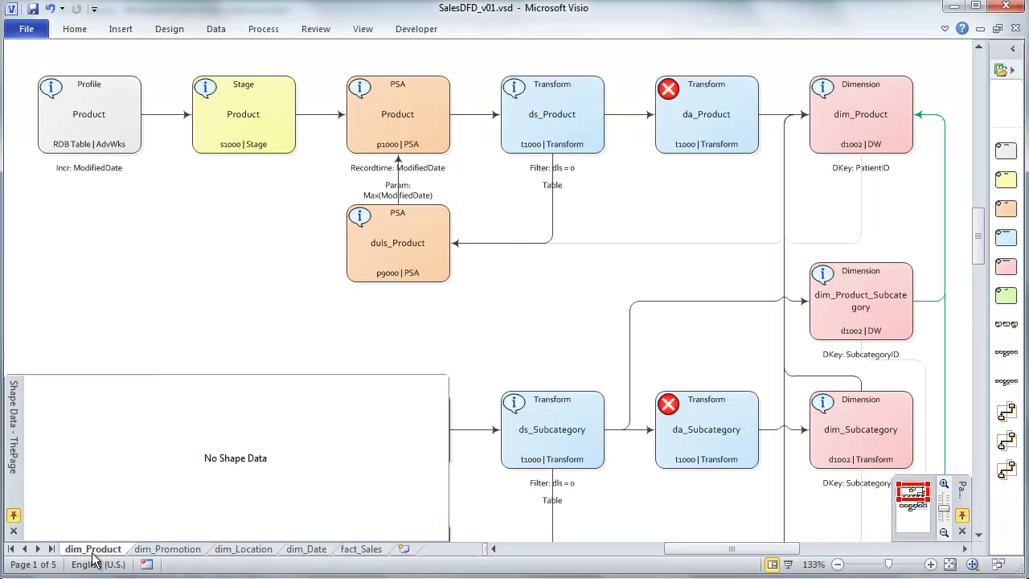
left_click(13, 531)
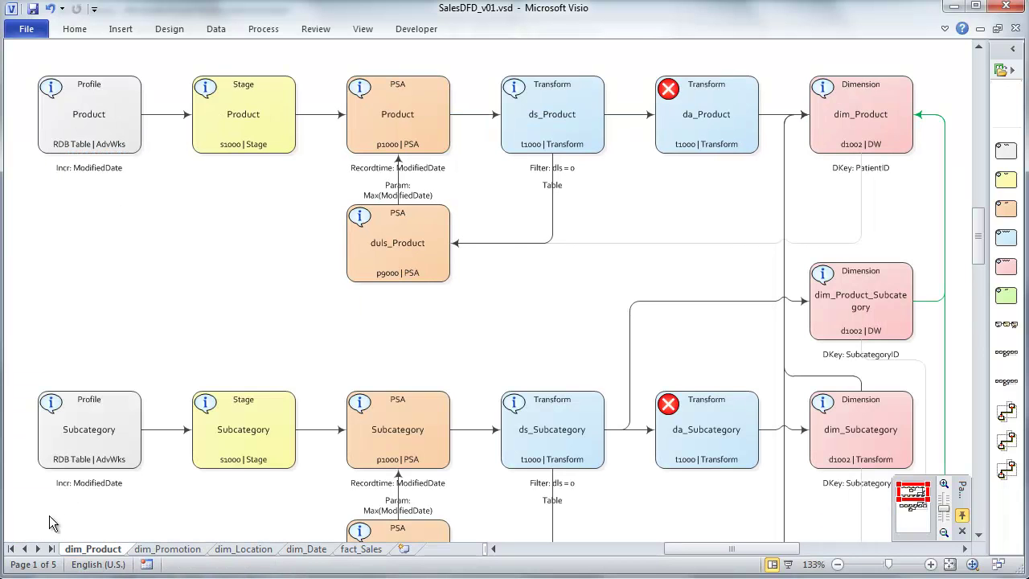
left_click(112, 113)
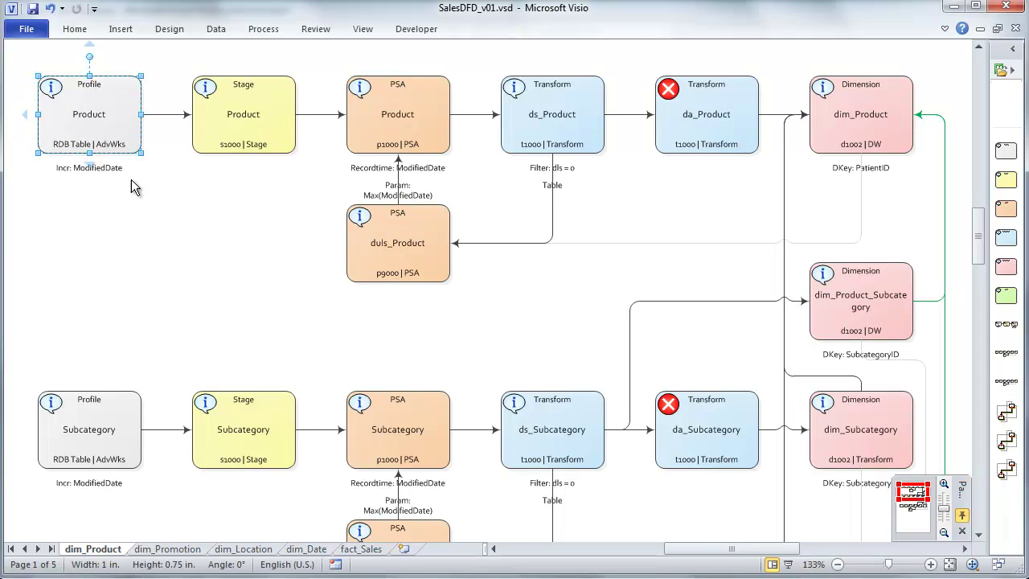
left_click(129, 406)
scroll(129, 406, "down", 3)
left_click(128, 412)
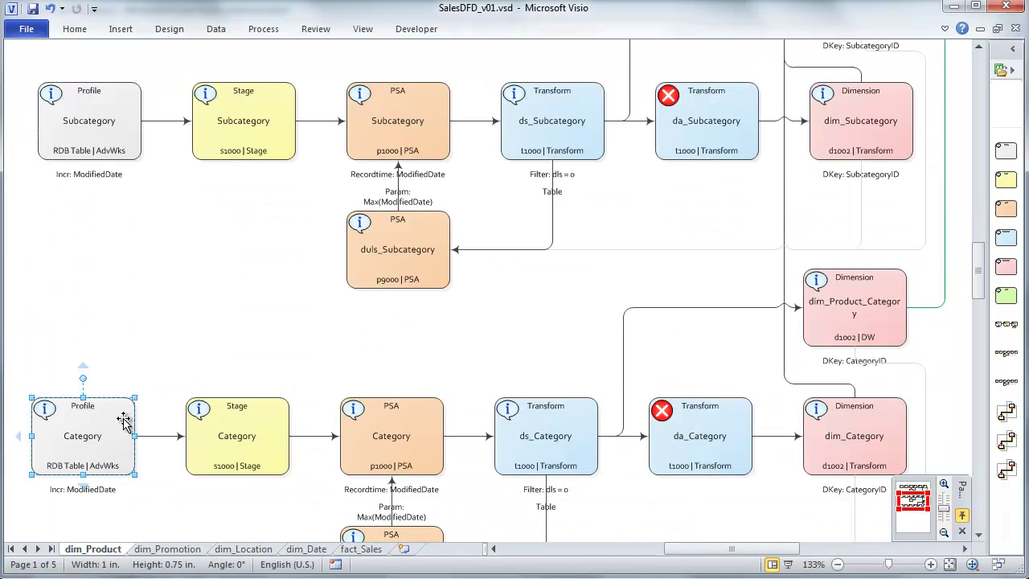
scroll(133, 451, "down", 1)
scroll(135, 492, "up", 2)
Review the dim_Promotion, dim_Location and dim_Date pages, examining the SalesTerritory profile and the dim_Date dimension shape
left_click(184, 551)
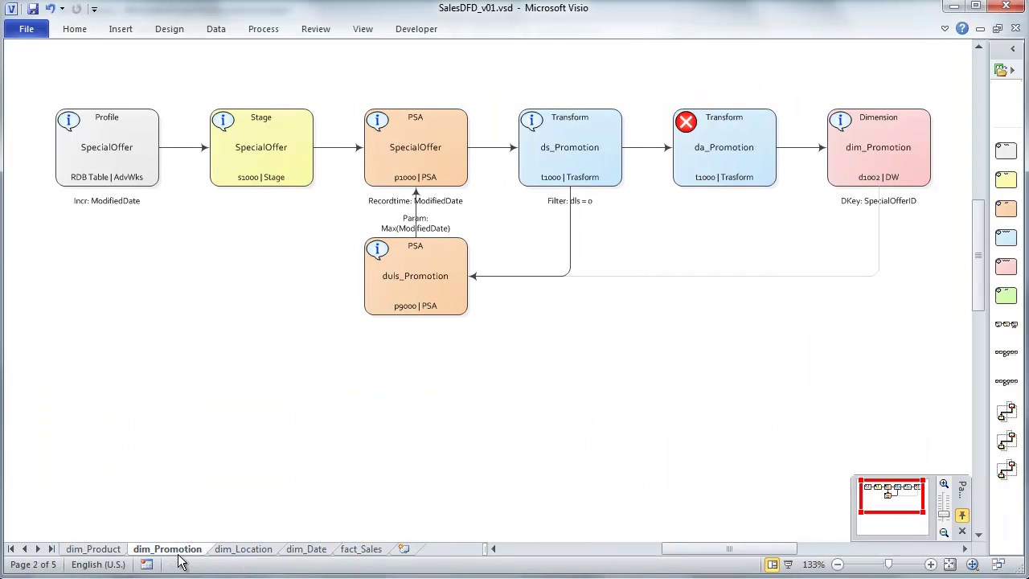
left_click(239, 550)
left_click(136, 157)
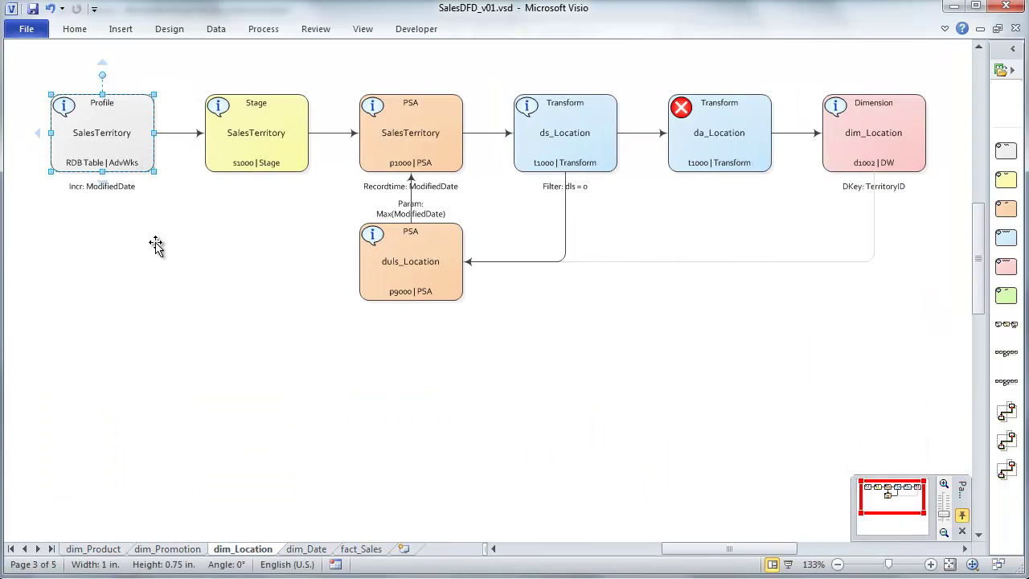
left_click(310, 550)
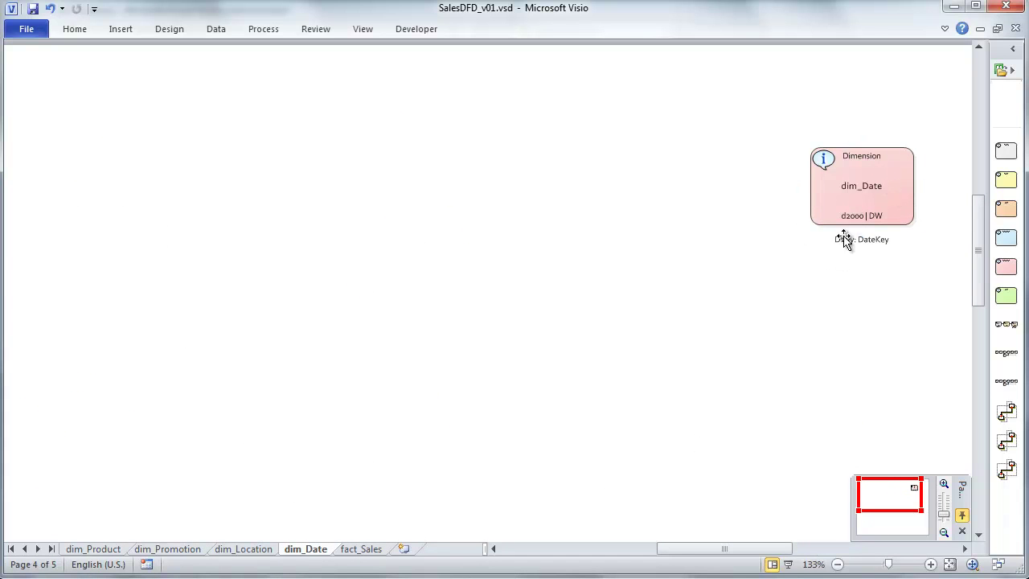
mouse_move(833, 185)
left_click(902, 205)
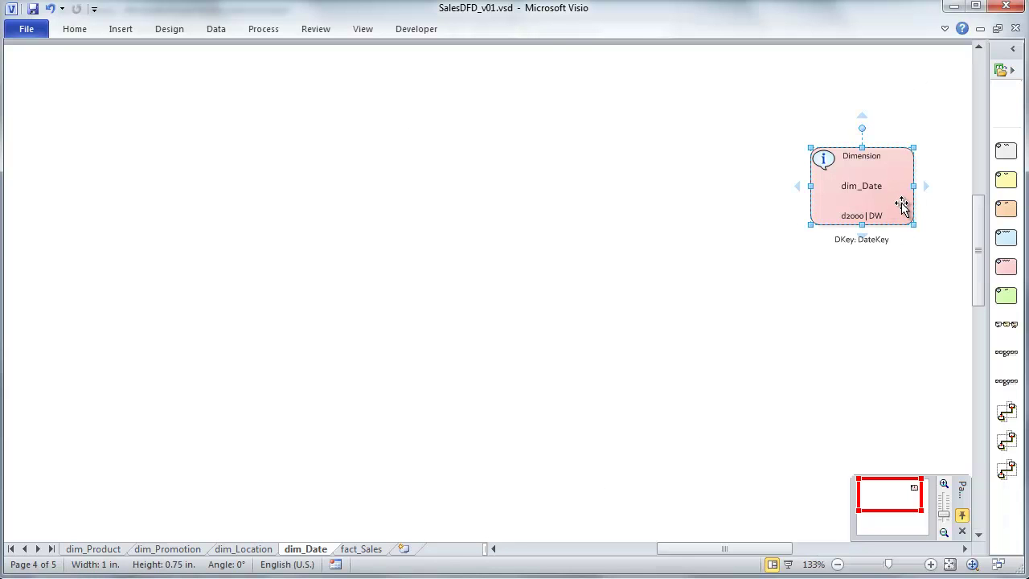
Examine the SalesOrderDetail and SalesOrderHeader profile shapes on the fact_Sales page
left_click(368, 549)
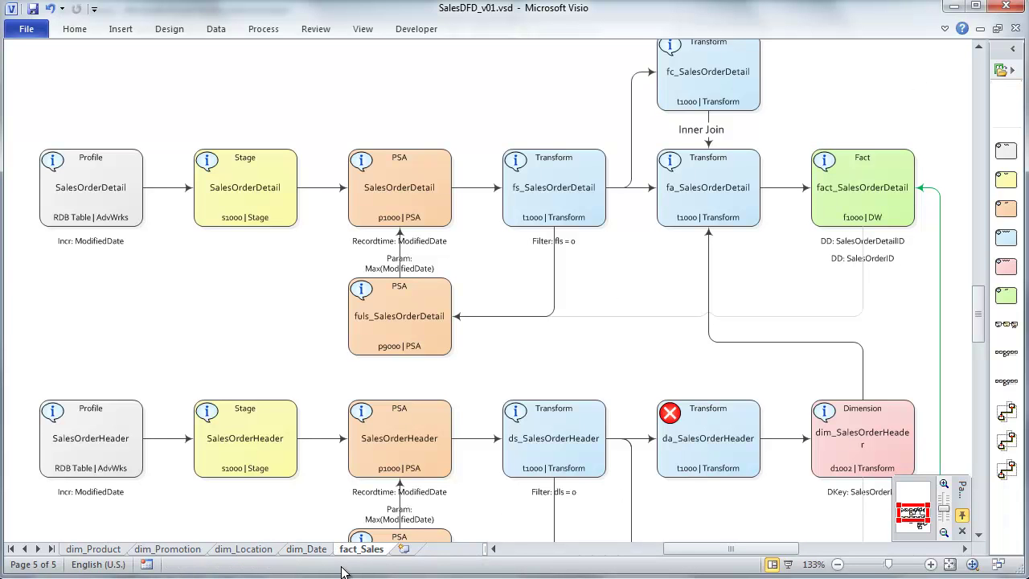
left_click(99, 201)
scroll(132, 340, "down", 3)
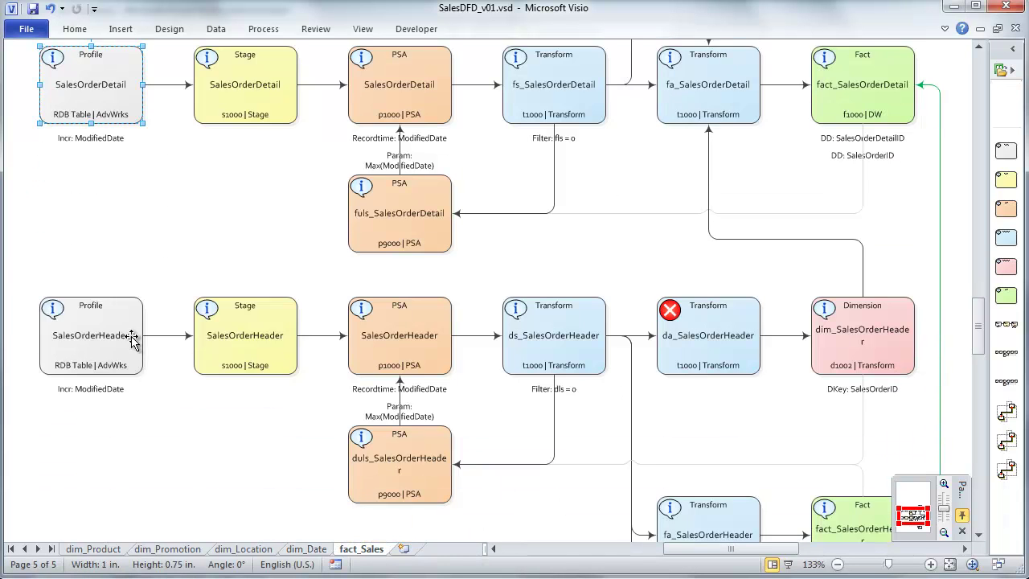
left_click(134, 336)
scroll(164, 421, "up", 1)
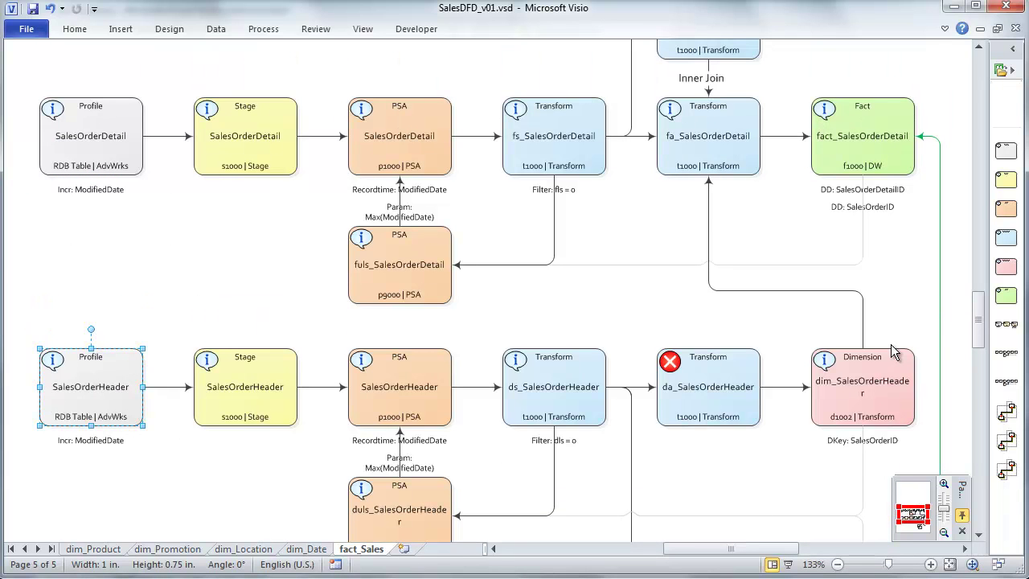
On the dim_Promotion page, open the shape data of the SpecialOffer profile and review its Status options, keeping Pending selected
left_click(183, 549)
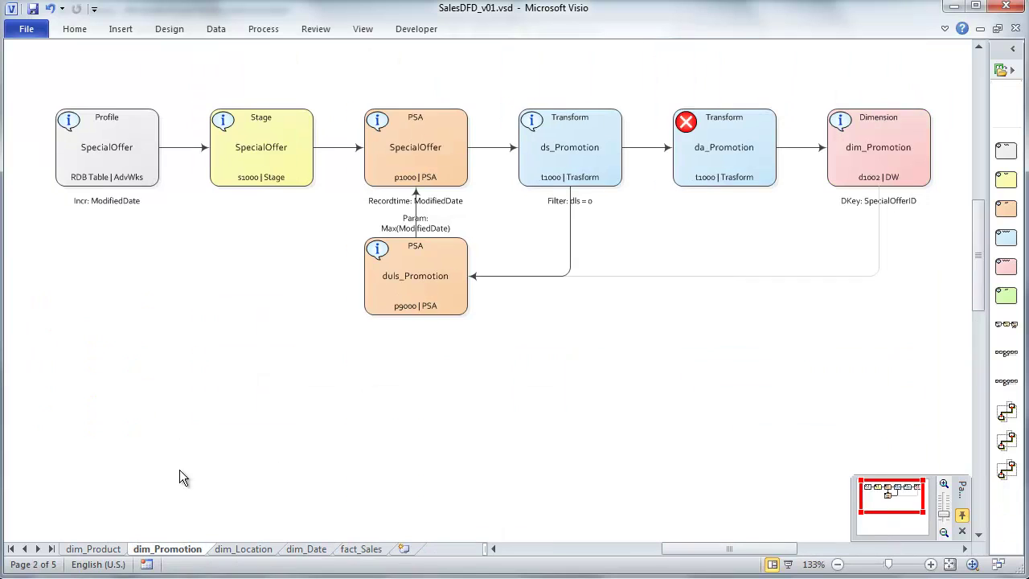
left_click(132, 161)
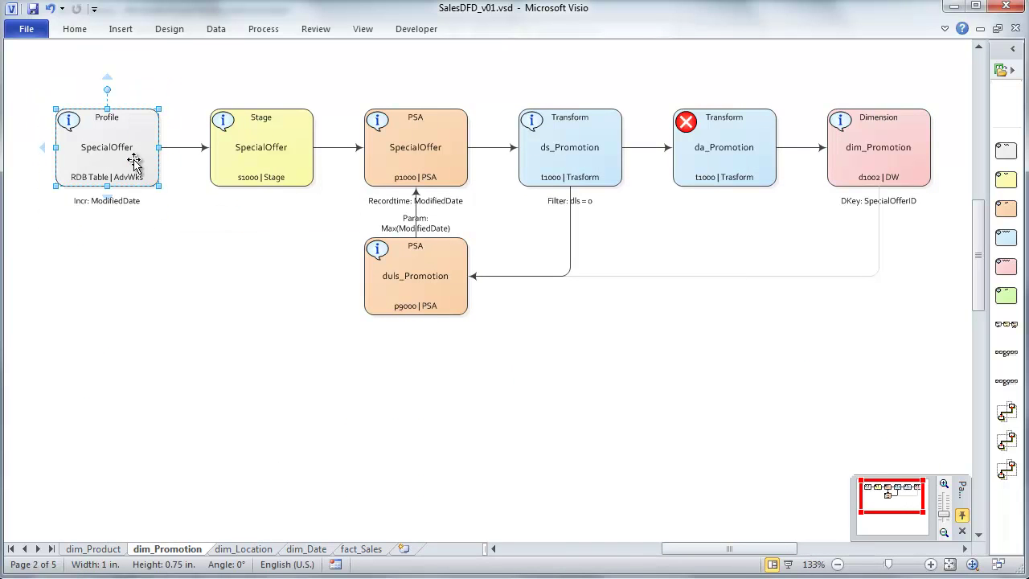
right_click(102, 167)
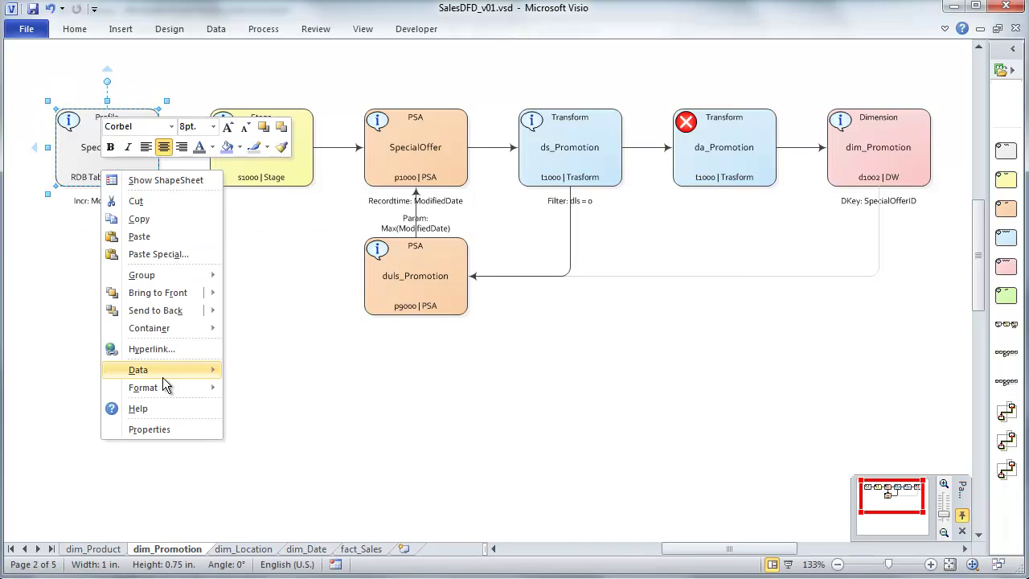
mouse_move(177, 371)
left_click(277, 371)
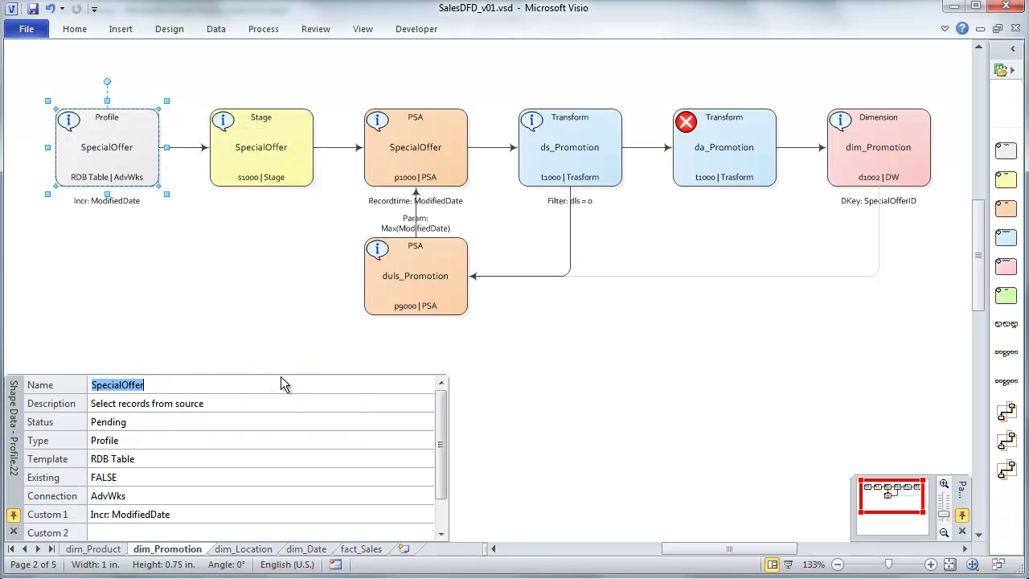
left_click(420, 422)
left_click(426, 423)
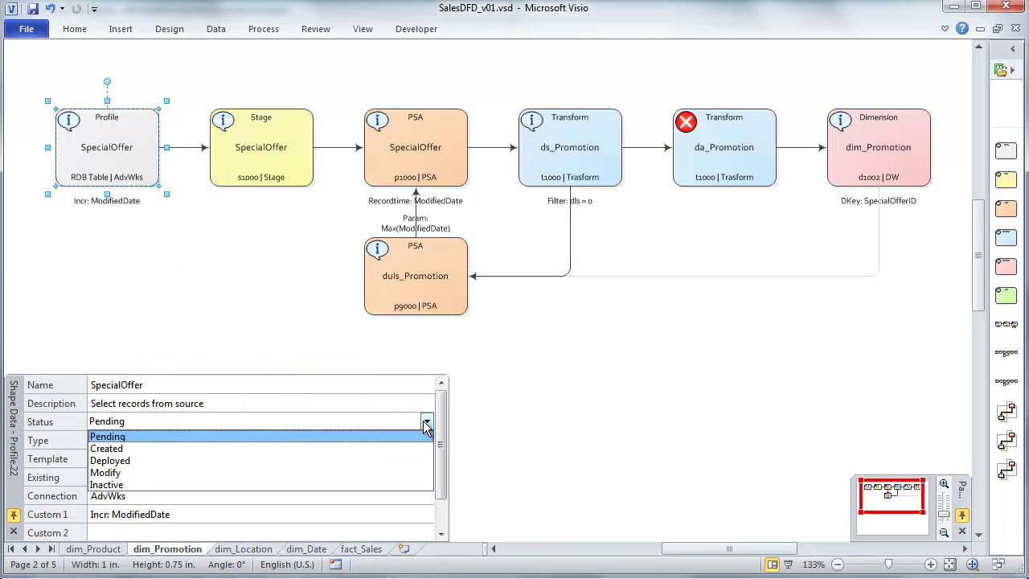
left_click(129, 441)
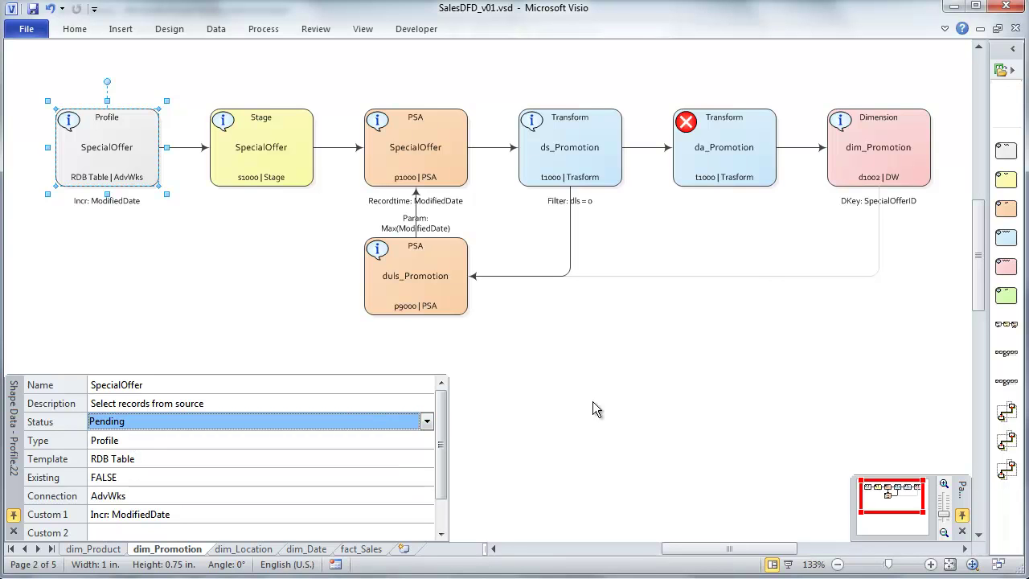
Deselect the SpecialOffer profile shape and close the Shape Data window
left_click(790, 384)
left_click(143, 156)
left_click(187, 314)
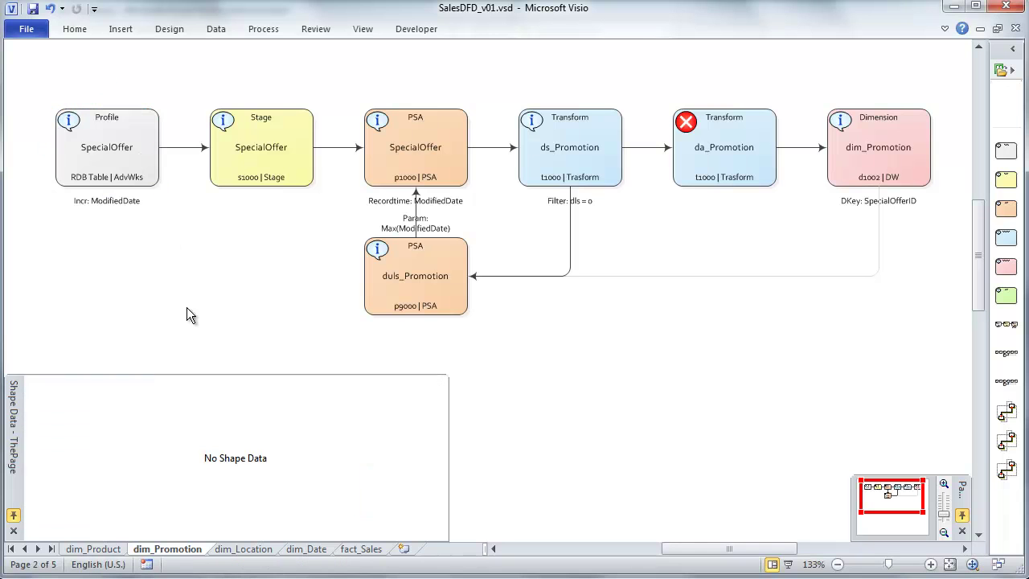
left_click(13, 531)
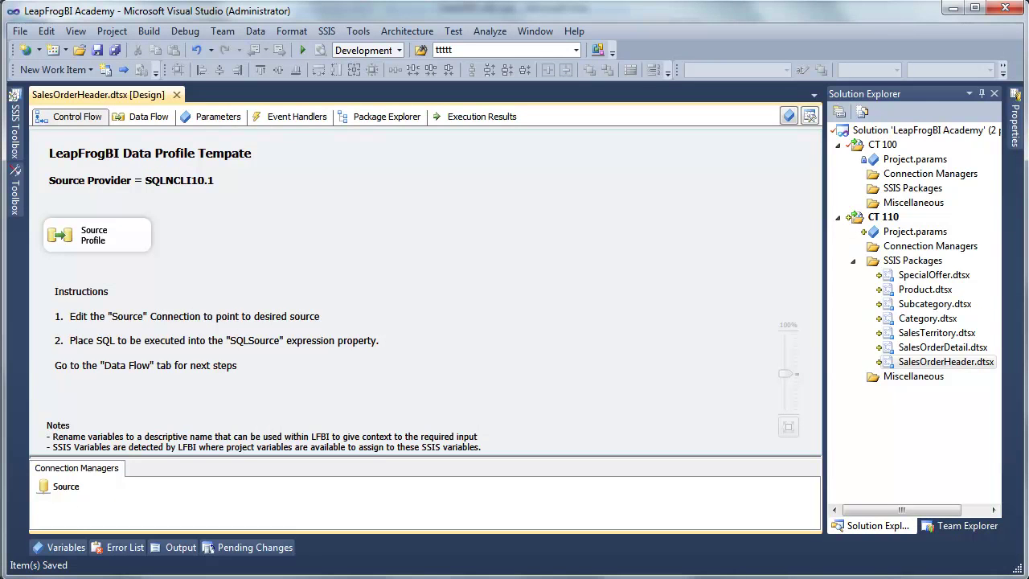
In Visual Studio, open the SalesOrderDetail.dtsx package from the CT 110 project
double_click(930, 351)
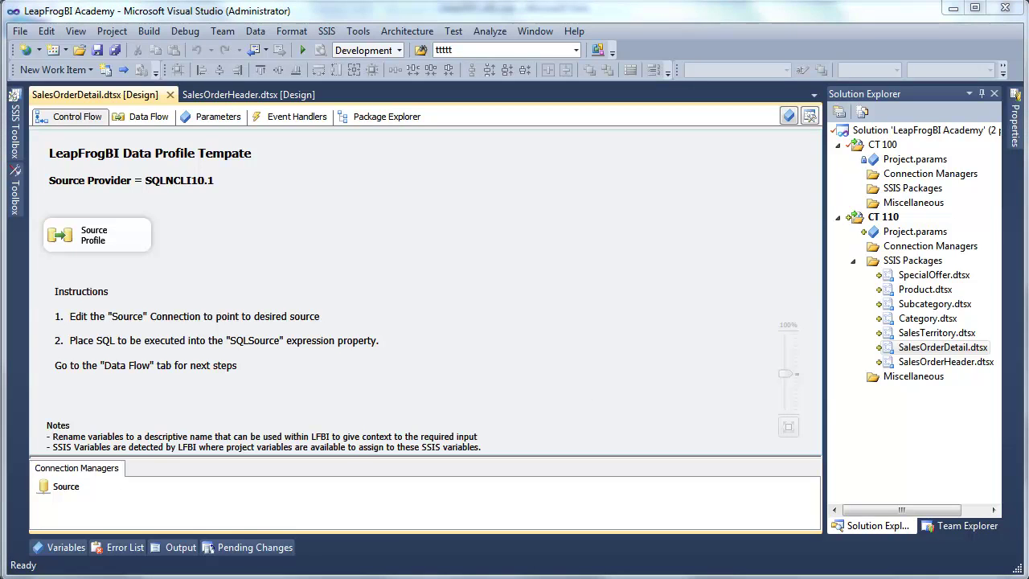
In LeapFrogBI, display the SalesOrderHeader stage component header and examine its source and destination connections
key("alt+Tab")
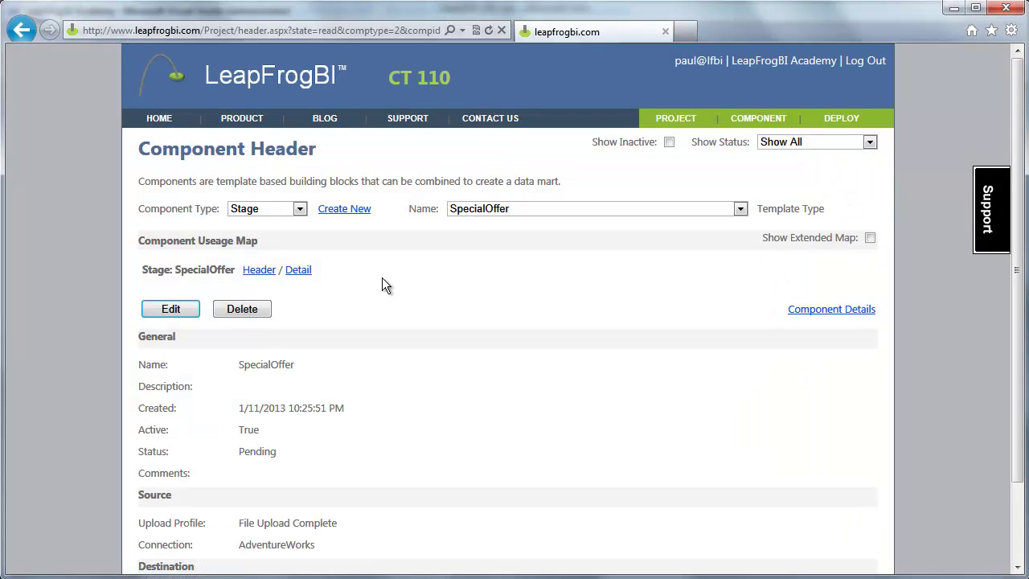
left_click(496, 202)
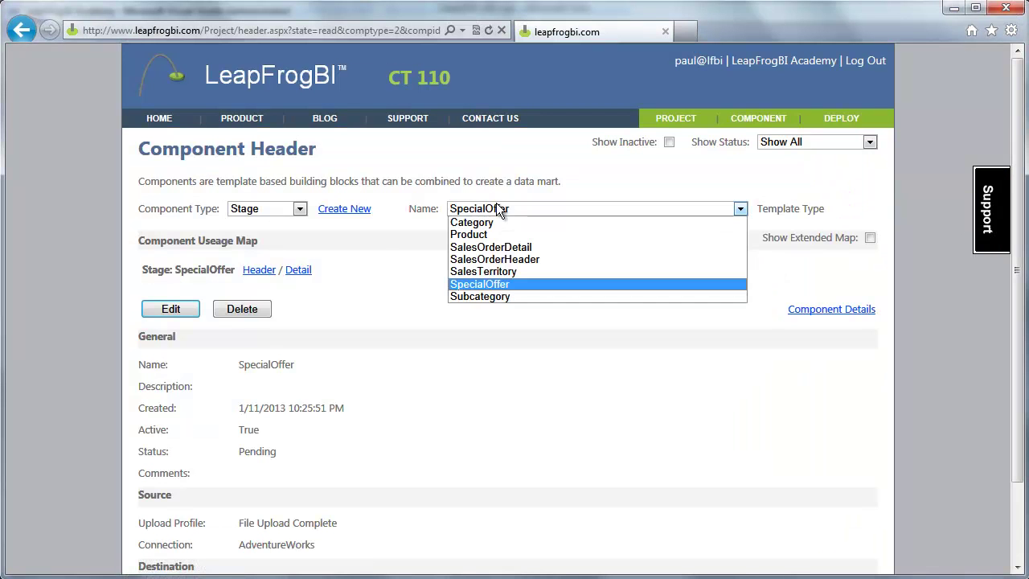
left_click(517, 258)
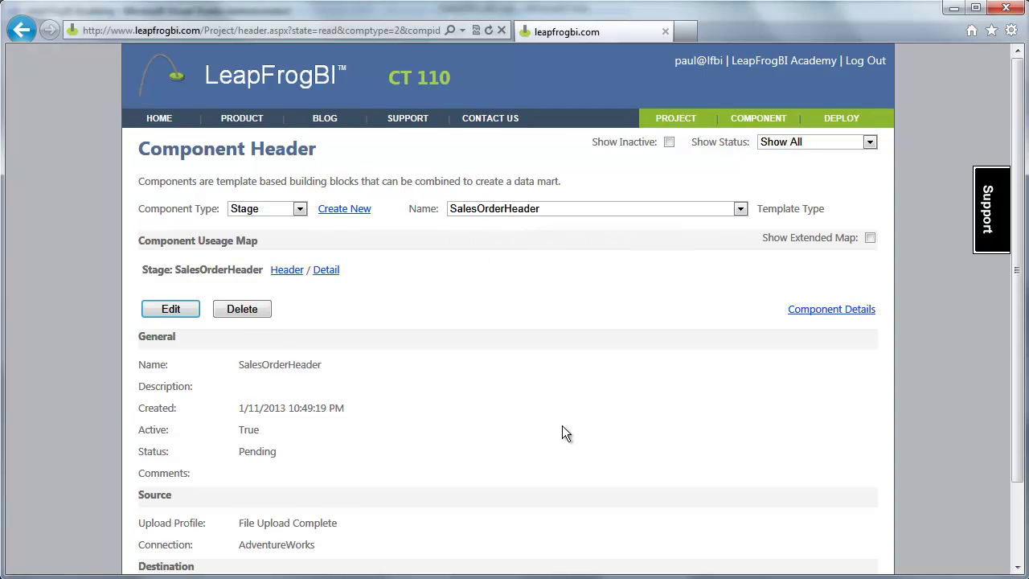
scroll(562, 426, "down", 3)
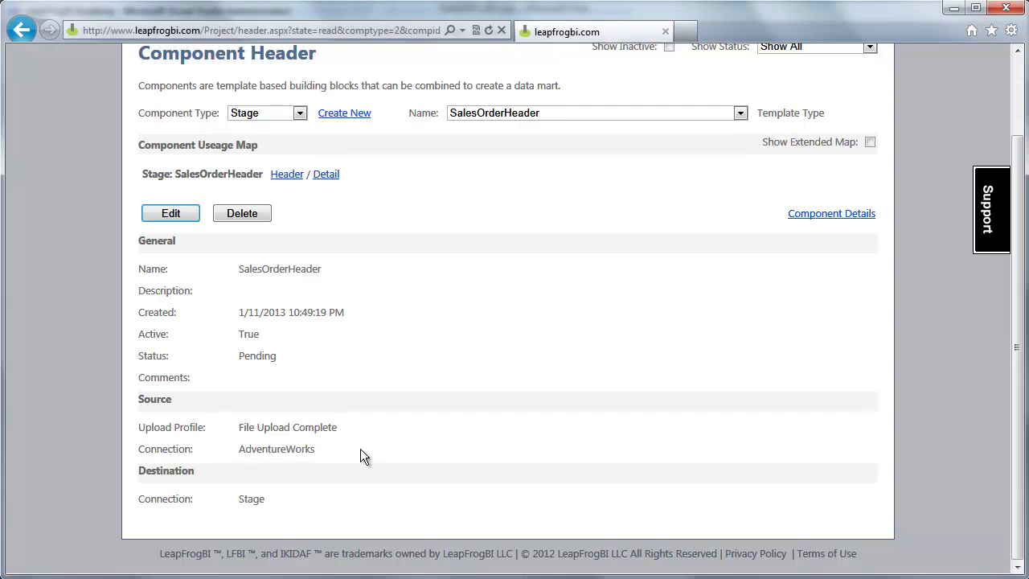
double_click(265, 501)
left_click(384, 498)
Open the SalesOrderHeader component details and examine its field list and the ModifiedDate source parameter assignment
left_click(840, 214)
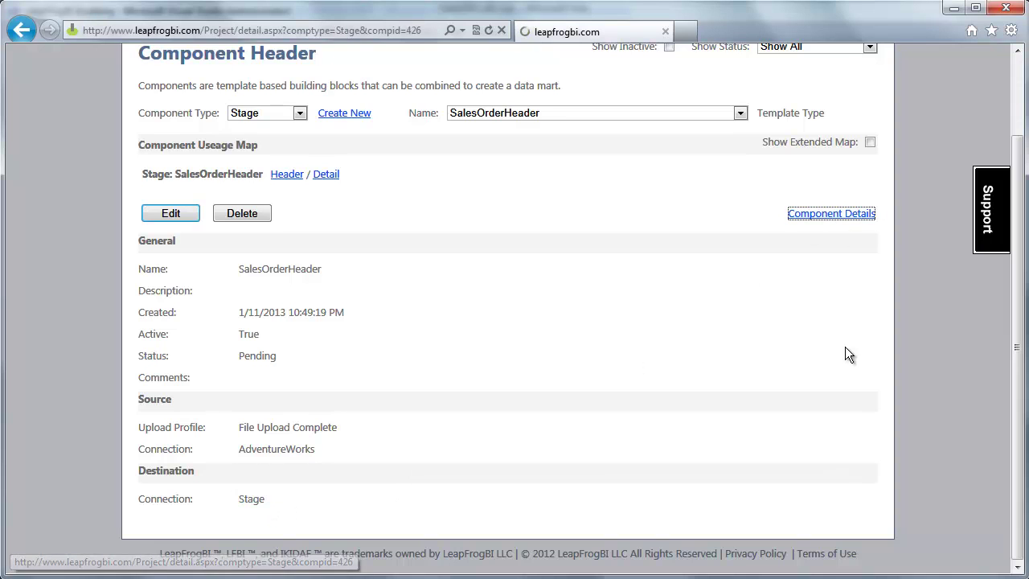
scroll(831, 352, "down", 6)
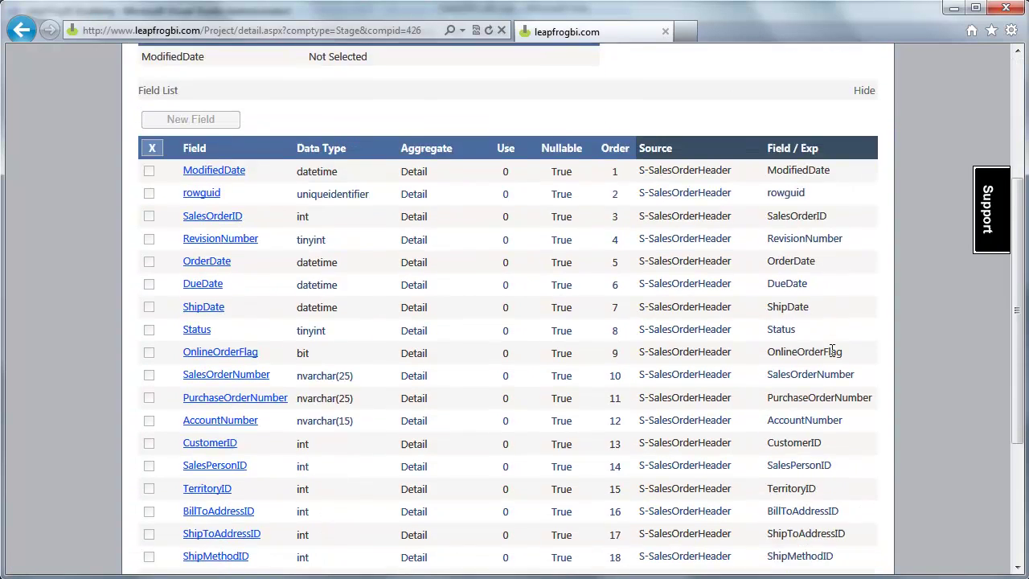
scroll(832, 354, "up", 6)
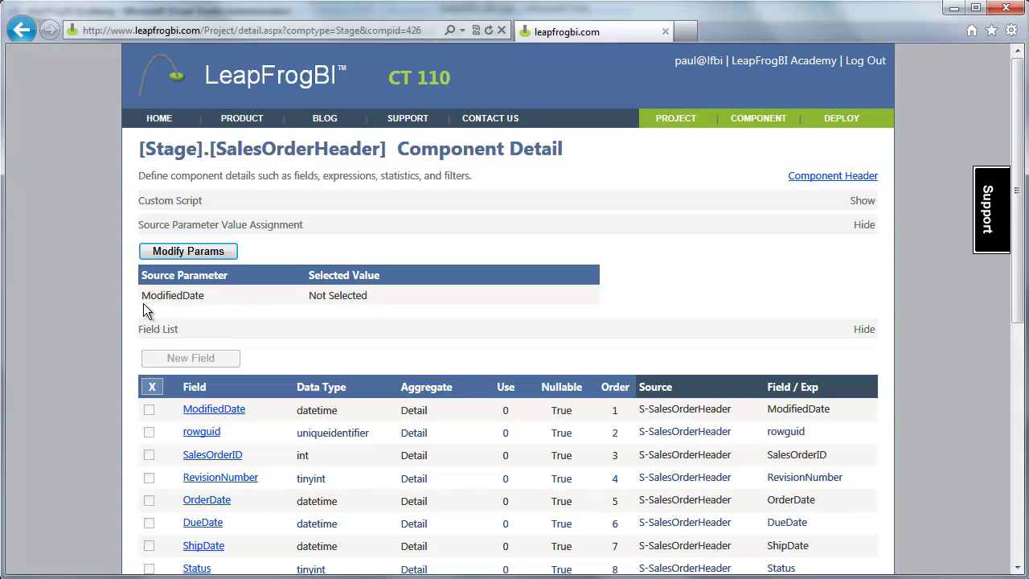
left_click_drag(143, 295, 360, 297)
left_click(358, 295)
Return to the SalesOrderHeader component header and examine the component's status
left_click(798, 177)
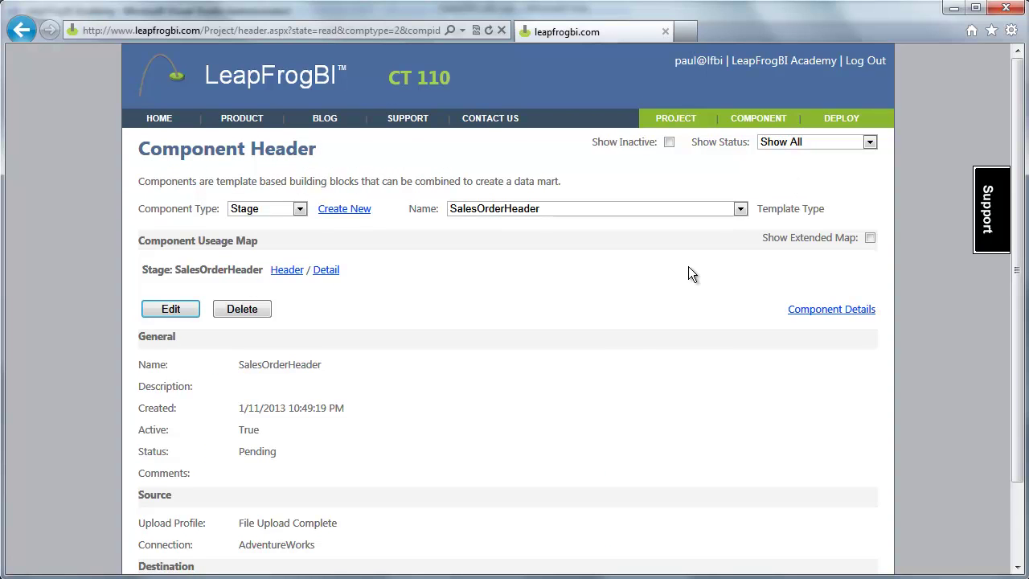
double_click(263, 453)
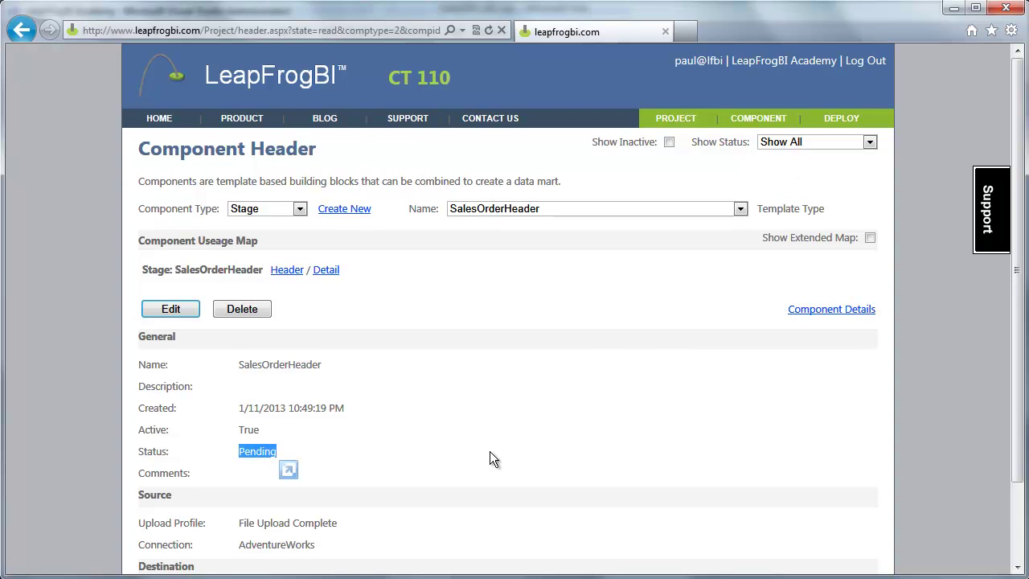
left_click(490, 452)
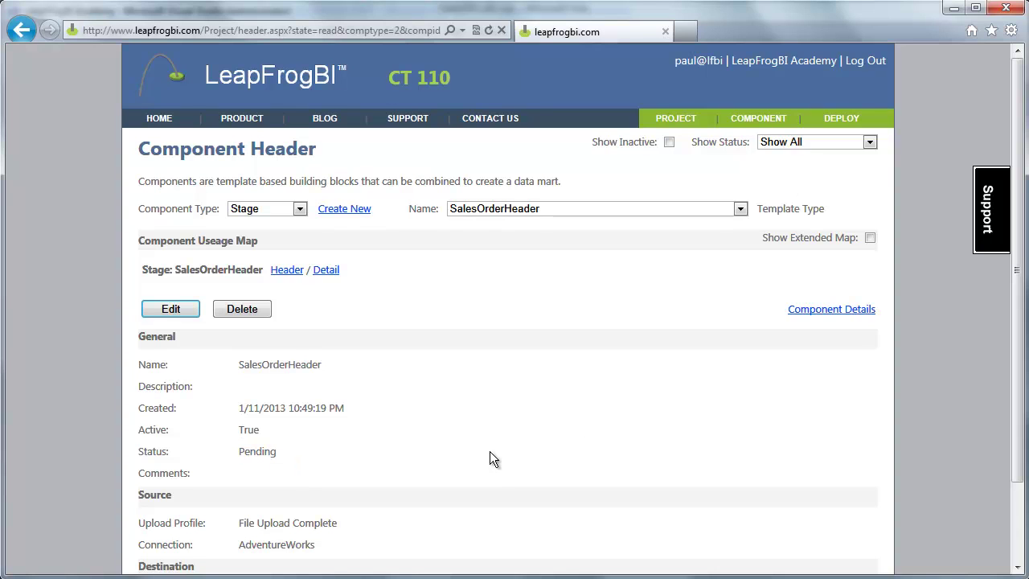